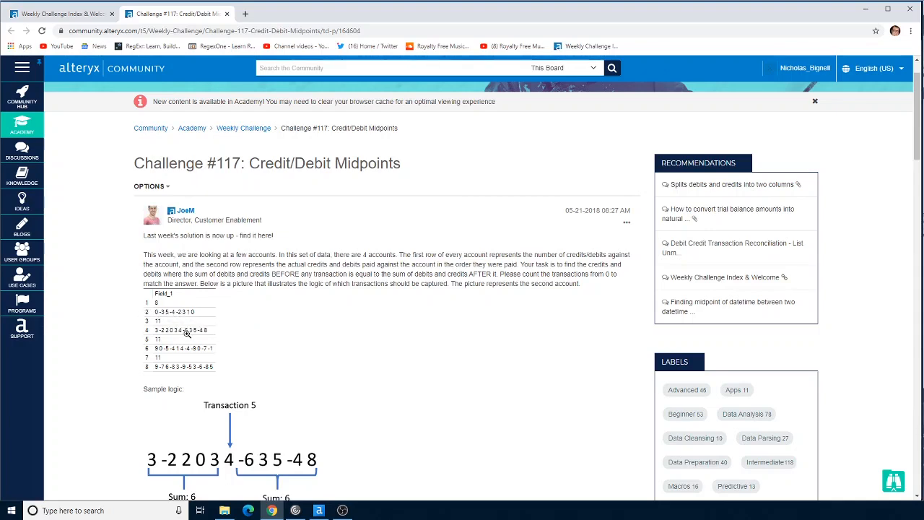
Read the challenge's sample logic, switch to Alteryx Designer, and examine the provided input and expected output data.
scroll(278, 373, "down", 2)
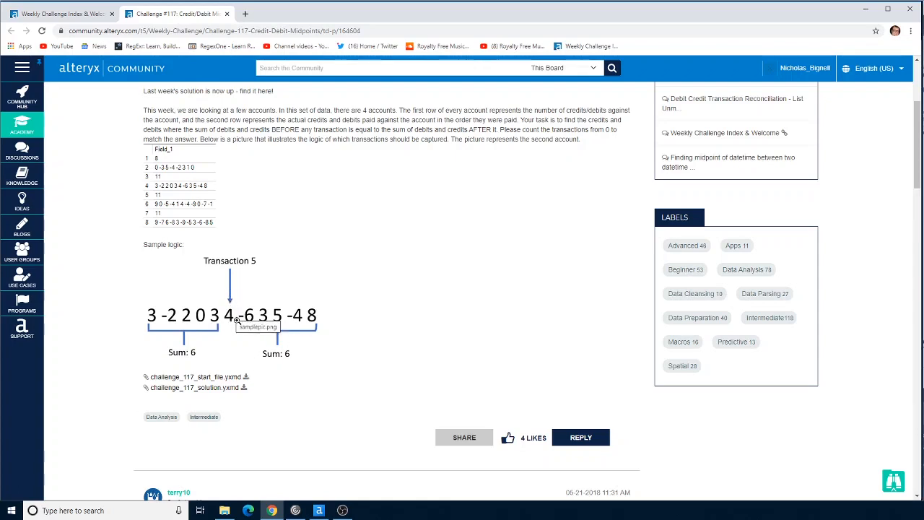
left_click(319, 510)
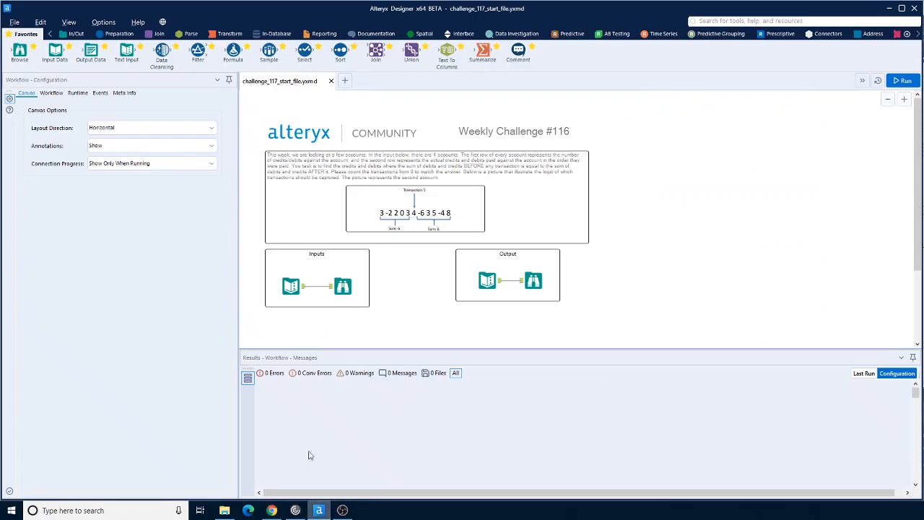
left_click(305, 288)
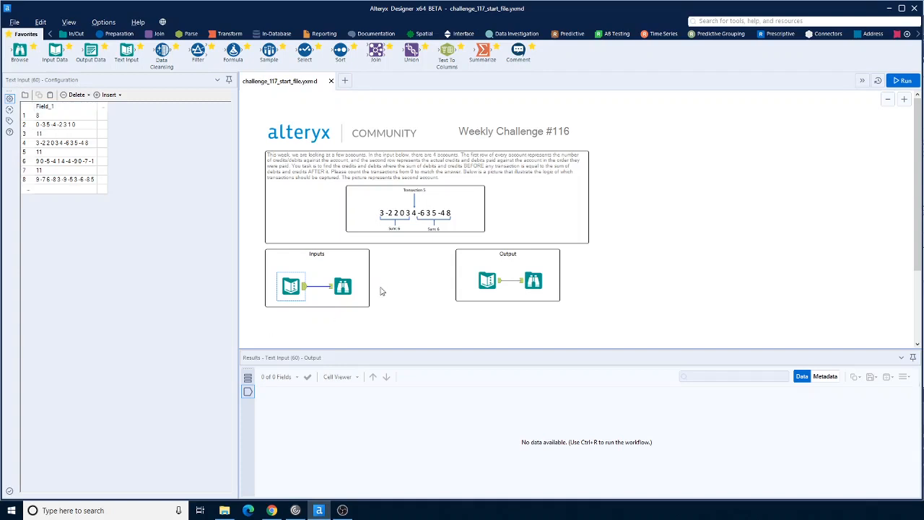
left_click(500, 283)
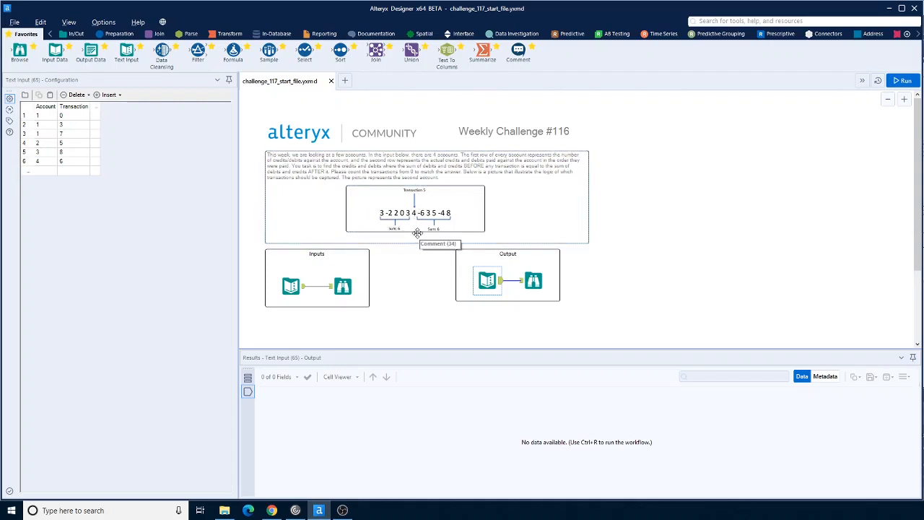
scroll(416, 235, "down", 1)
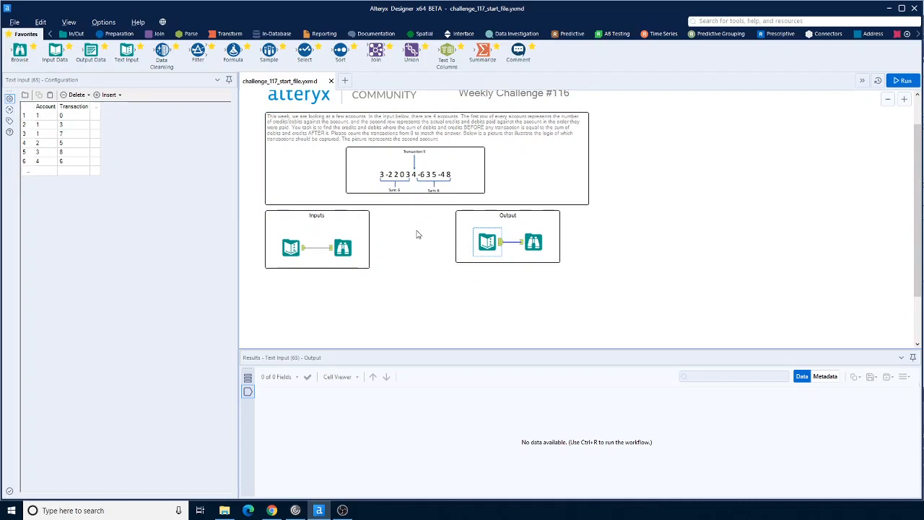
Add a Text To Columns tool below the Inputs container and connect it to the input data.
left_click(304, 250)
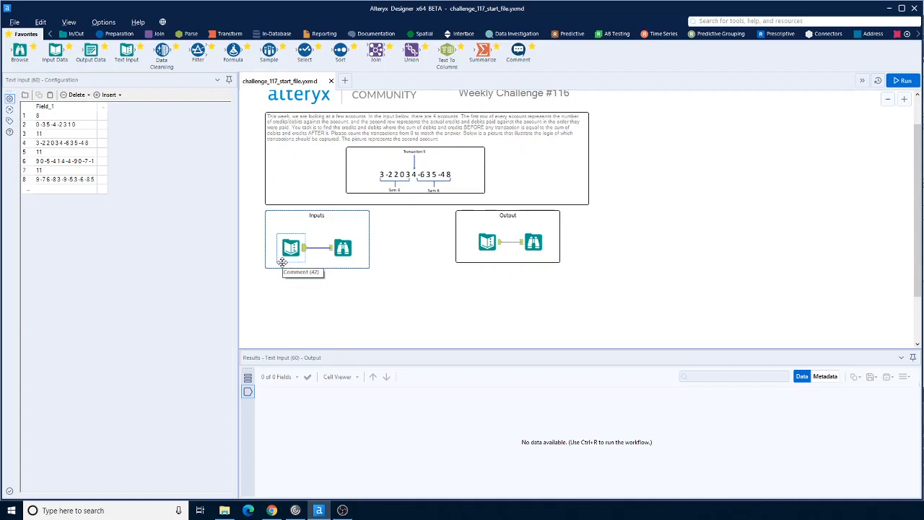
left_click_drag(447, 52, 364, 291)
left_click_drag(303, 247, 347, 288)
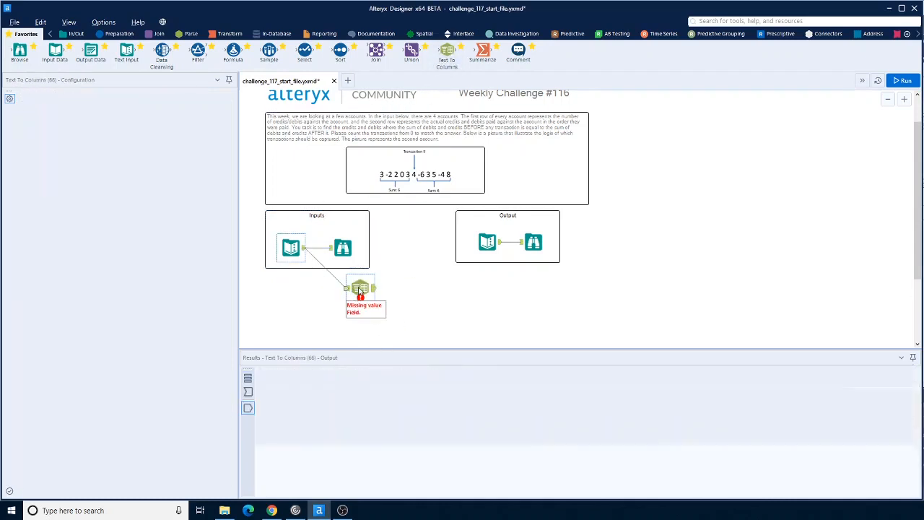
left_click(359, 289)
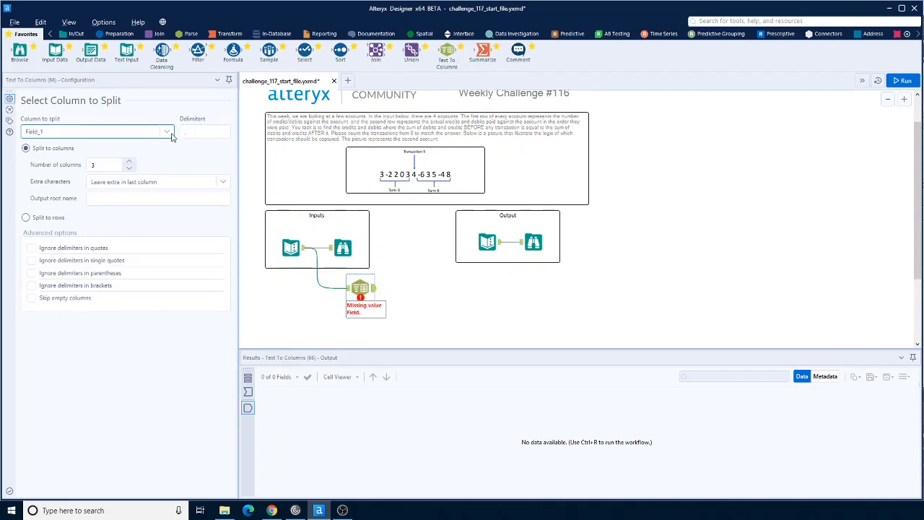
Split Field_1 on spaces into 11 columns and run the workflow.
left_click(189, 132)
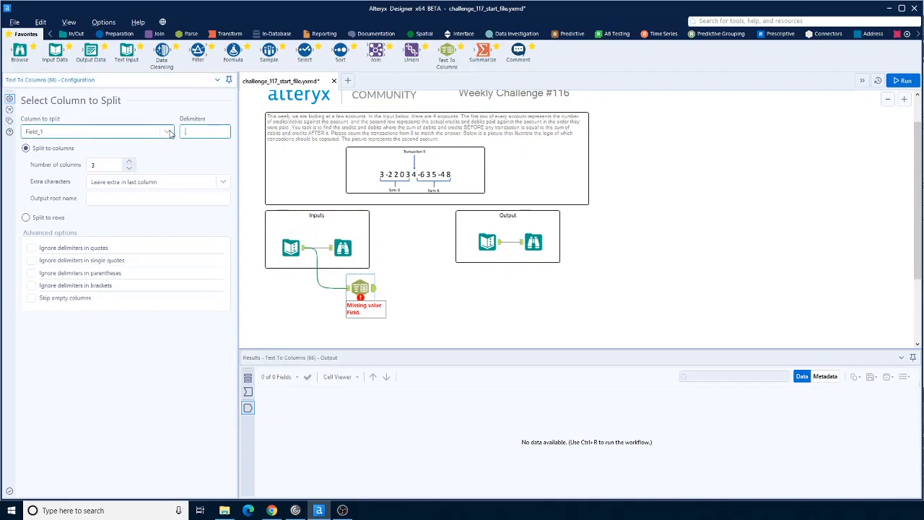
left_click(128, 162)
left_click(127, 162)
left_click(128, 163)
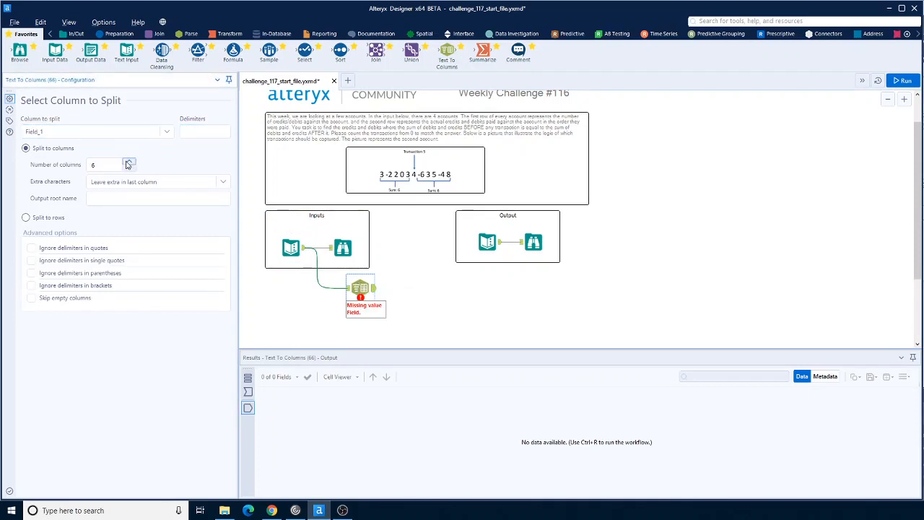
left_click(128, 162)
left_click(906, 83)
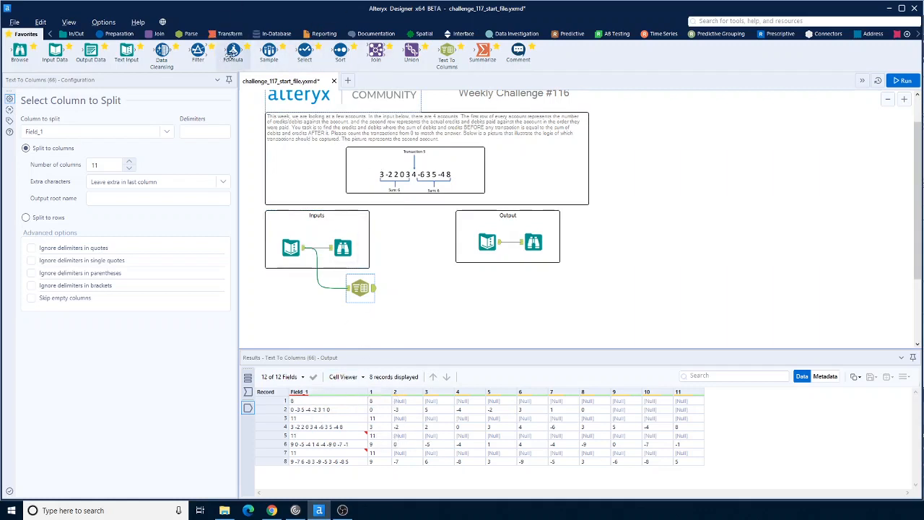
Add a Filter after the Text To Columns tool with the basic condition that column 2 is not null.
left_click_drag(197, 51, 423, 295)
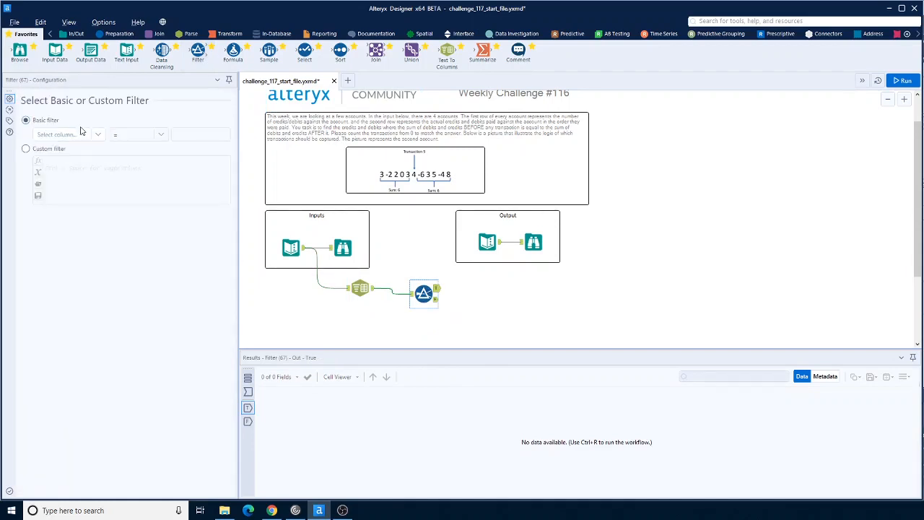
left_click(97, 135)
left_click(64, 167)
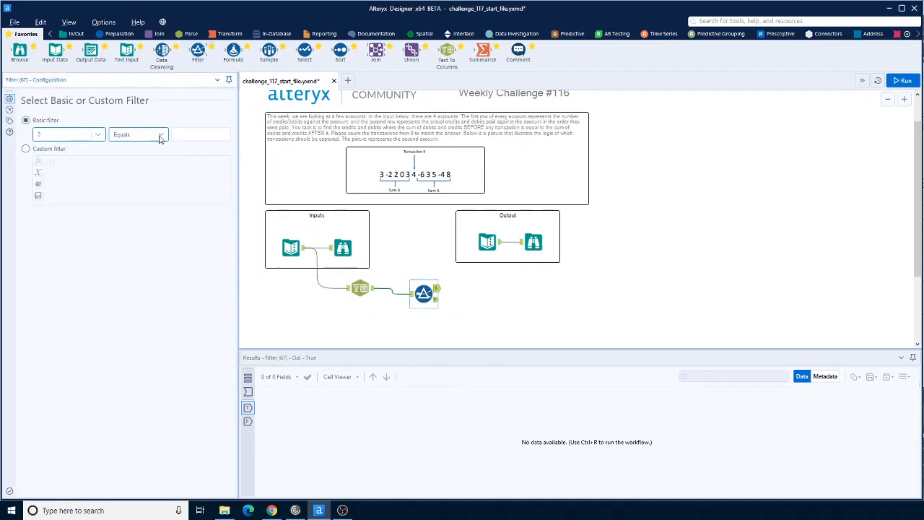
left_click(180, 135)
left_click(153, 135)
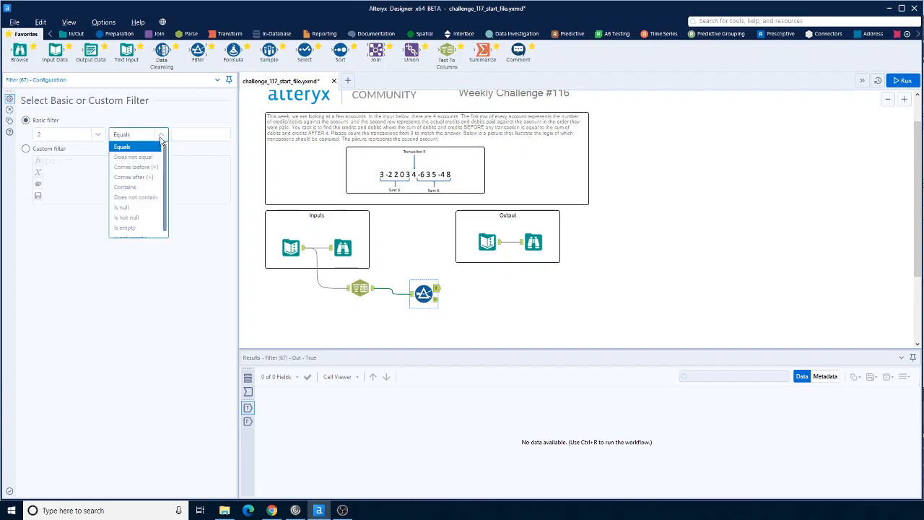
left_click(143, 218)
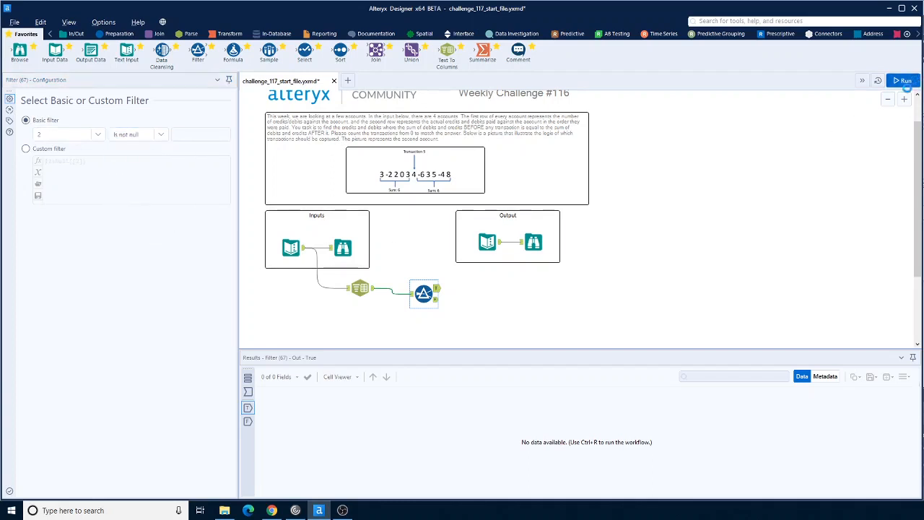
Run the workflow and inspect the records in the filter's false and true outputs.
left_click(904, 81)
left_click(435, 299)
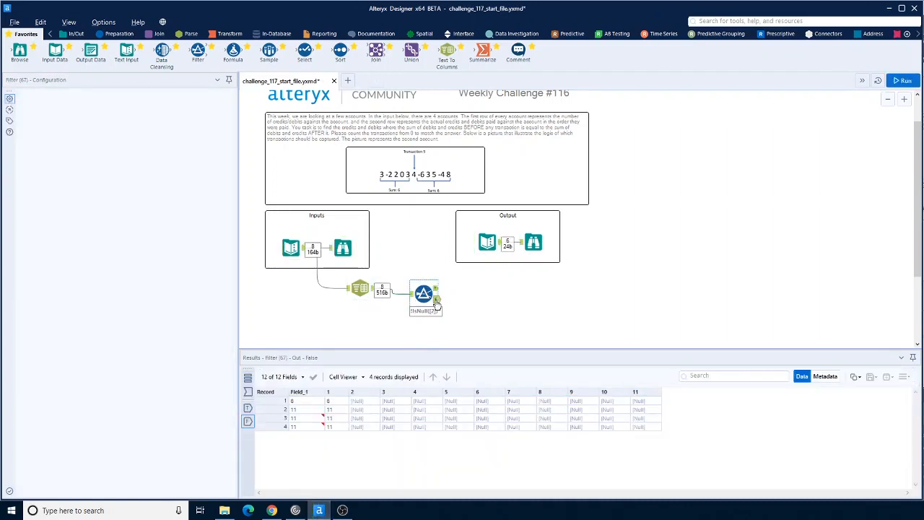
left_click(435, 288)
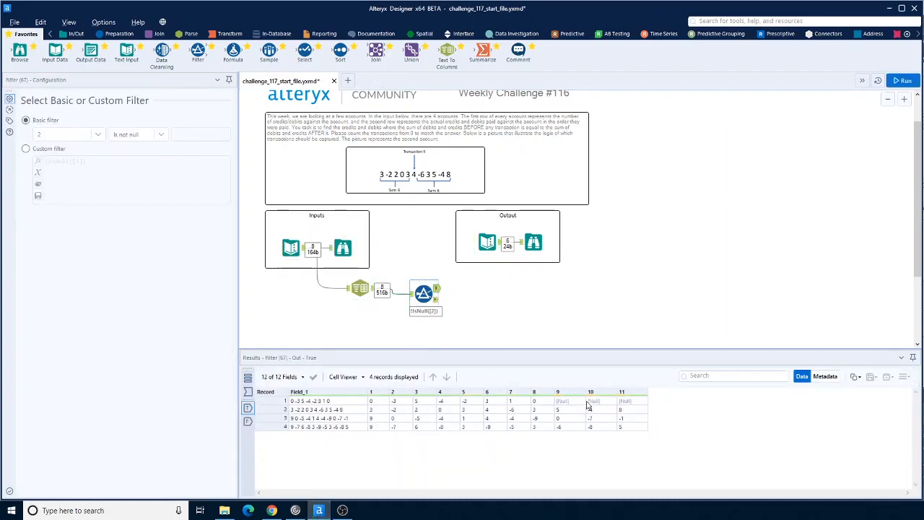
Number the filter's true-output records with a Record ID column named Account and run the workflow.
left_click(228, 34)
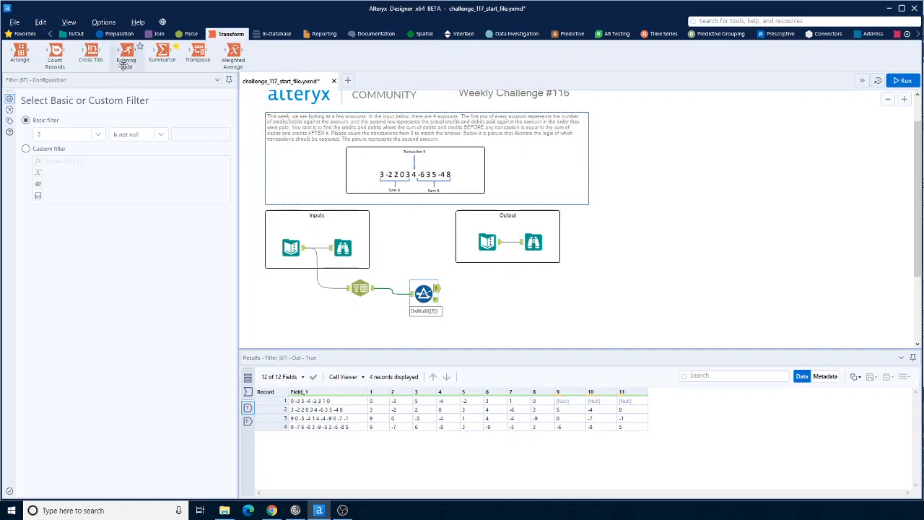
left_click(117, 34)
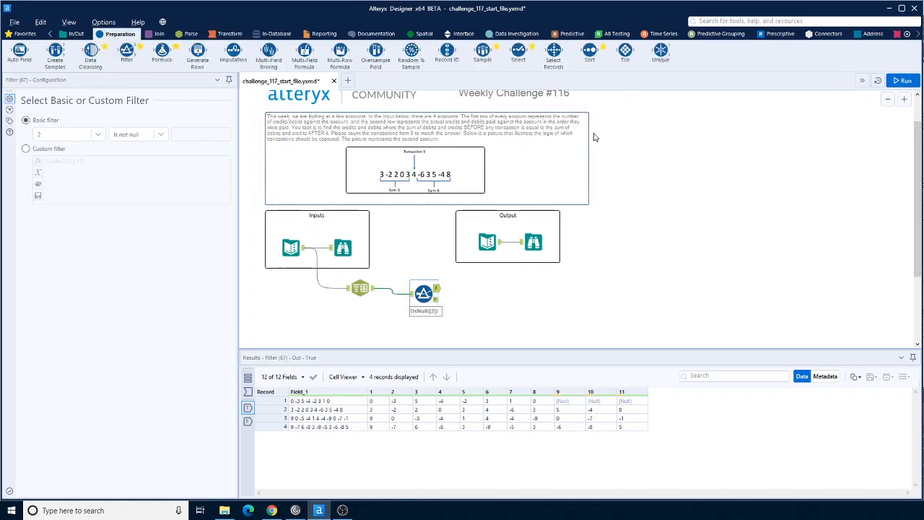
left_click(533, 243)
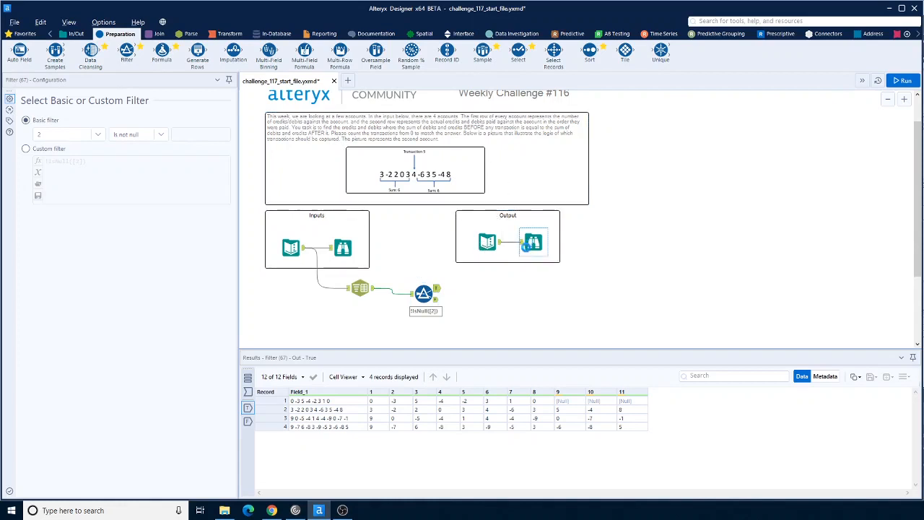
left_click(433, 292)
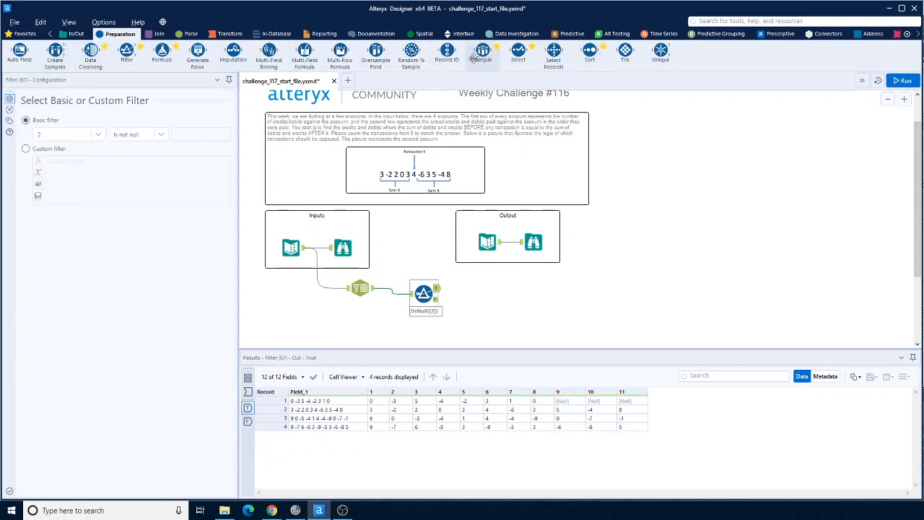
left_click_drag(464, 120, 487, 288)
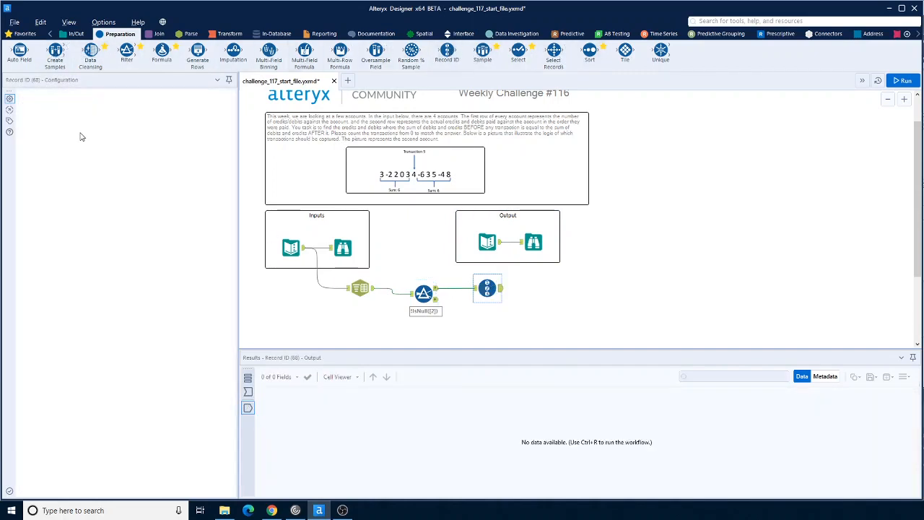
double_click(69, 124)
type("Account")
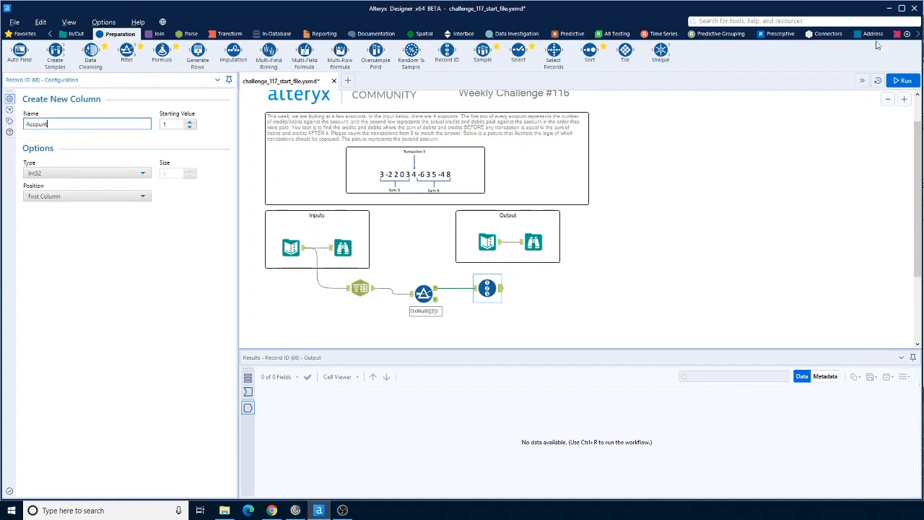
left_click(908, 81)
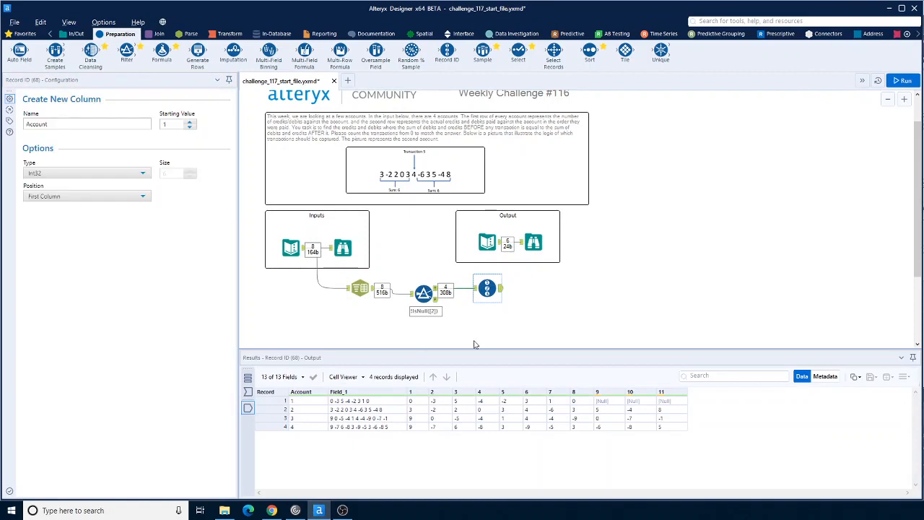
Transpose the Record ID output with Account as key and columns 1 to 11 as data, excluding Field_1, and run the workflow.
left_click(229, 34)
left_click_drag(197, 52, 556, 288)
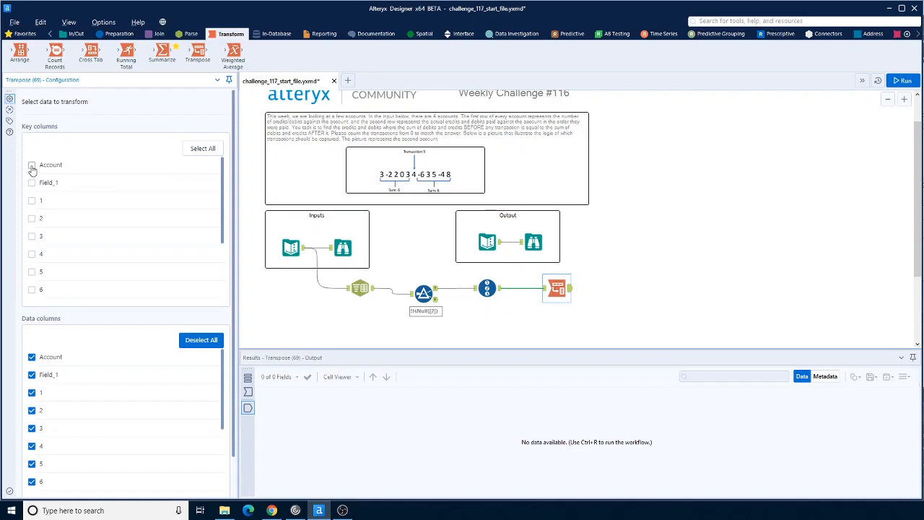
left_click(32, 168)
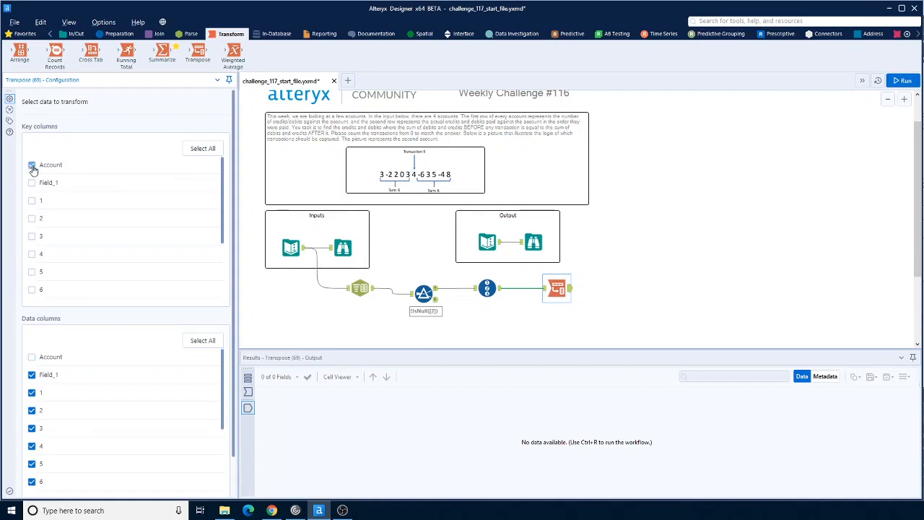
scroll(166, 383, "down", 1)
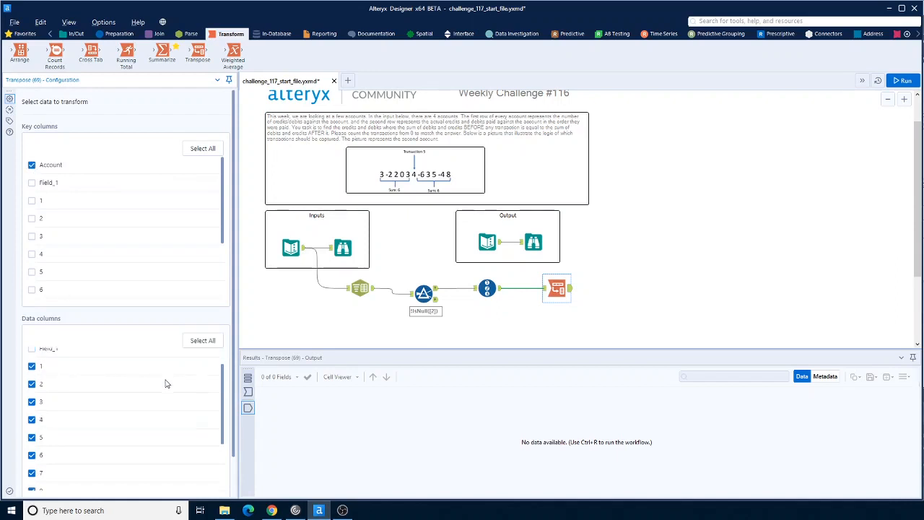
scroll(166, 383, "down", 3)
left_click(902, 81)
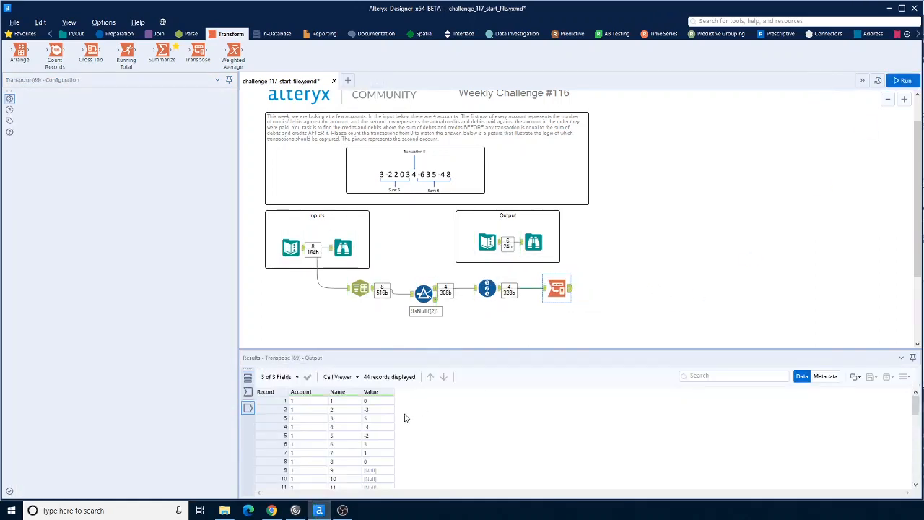
Examine the transposed names and values for each account and compare their layout with the expected output.
scroll(323, 420, "down", 2)
scroll(354, 426, "down", 2)
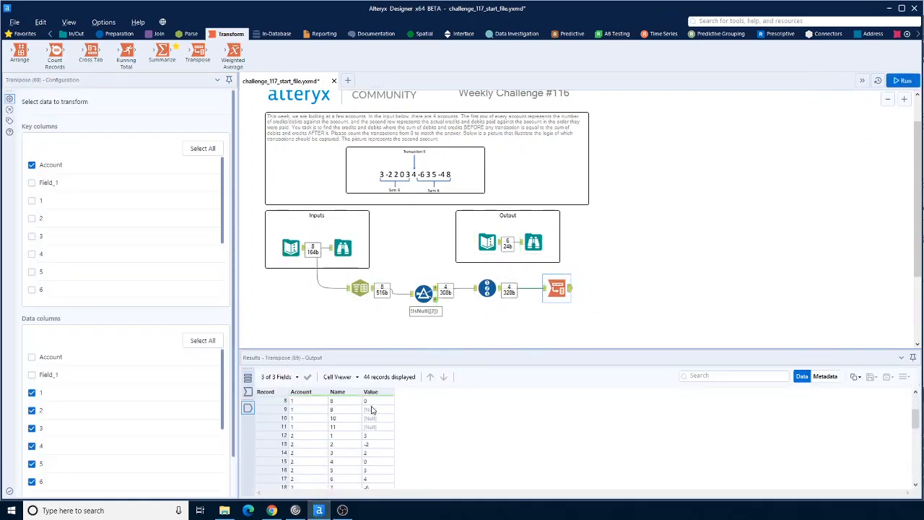
scroll(376, 426, "down", 1)
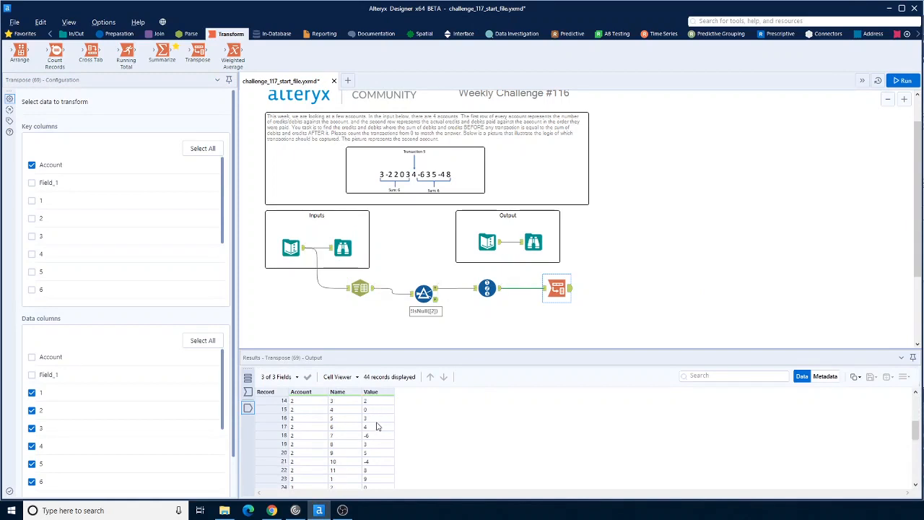
scroll(376, 427, "up", 1)
scroll(376, 432, "up", 1)
scroll(376, 436, "up", 3)
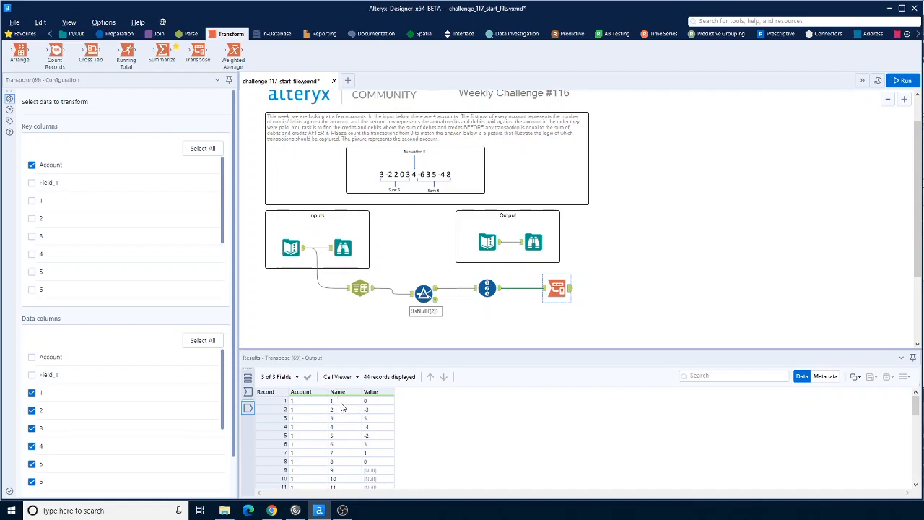
scroll(343, 405, "down", 1)
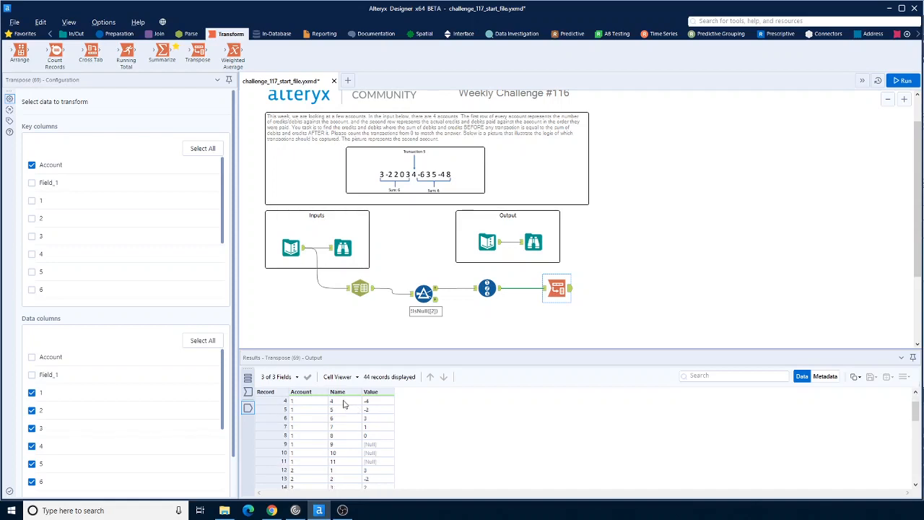
scroll(344, 405, "down", 4)
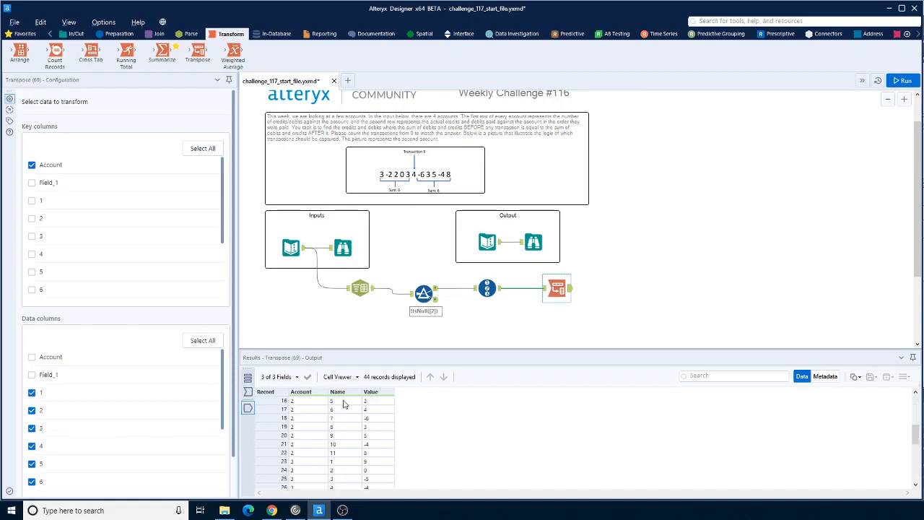
scroll(344, 405, "down", 2)
scroll(344, 405, "up", 7)
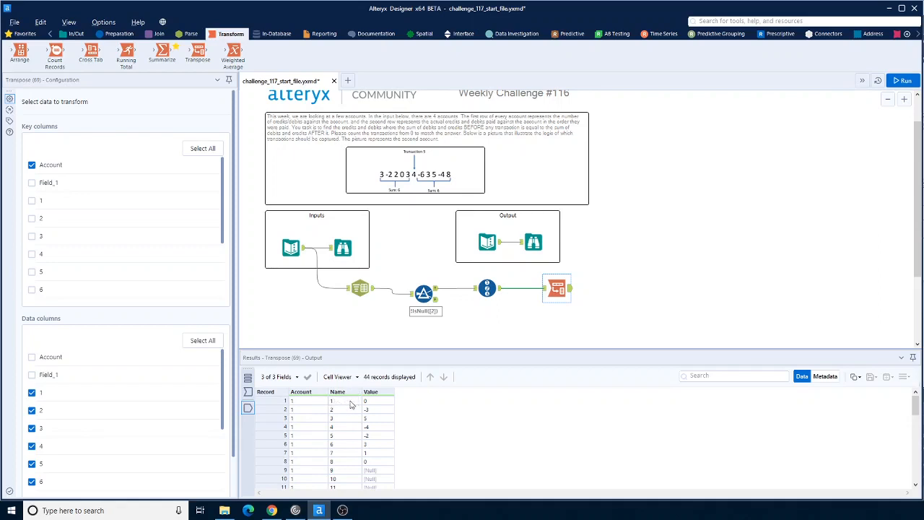
left_click(533, 241)
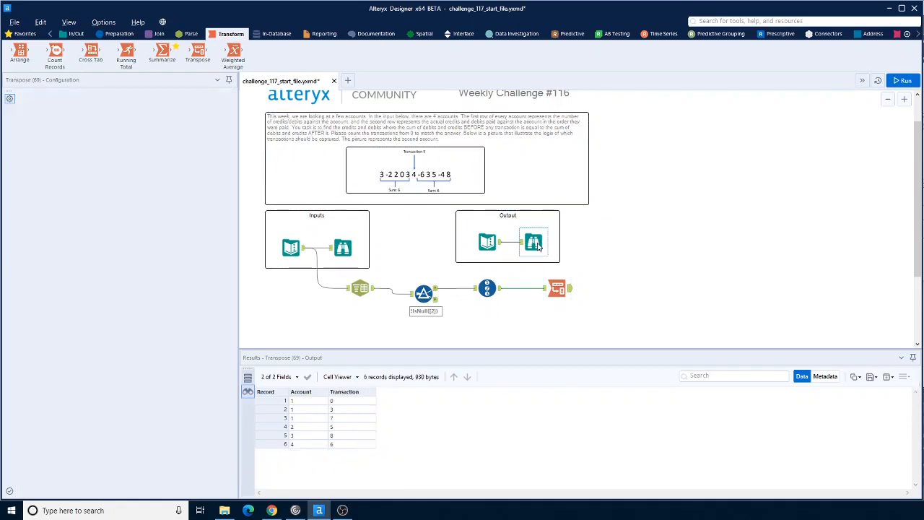
Add a Formula tool after the Transpose tool that creates a Transaction column with the expression [Name]-1.
left_click(557, 288)
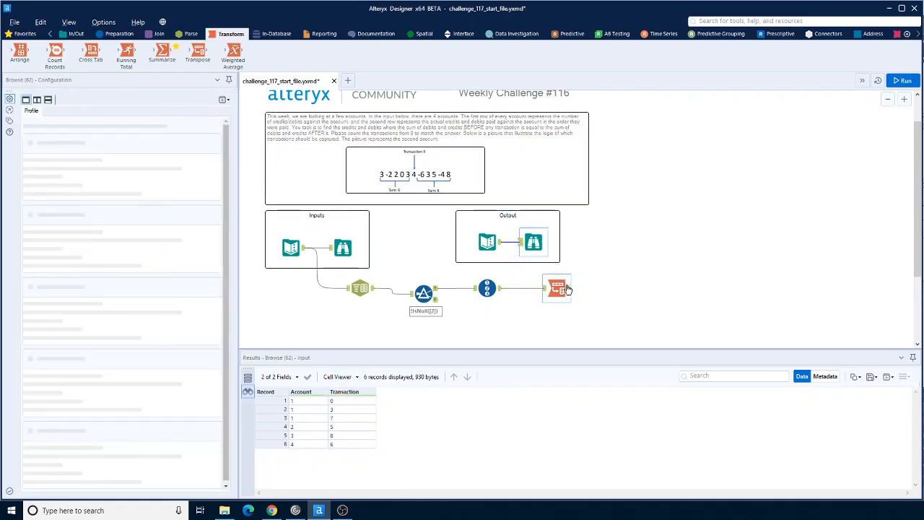
left_click(110, 35)
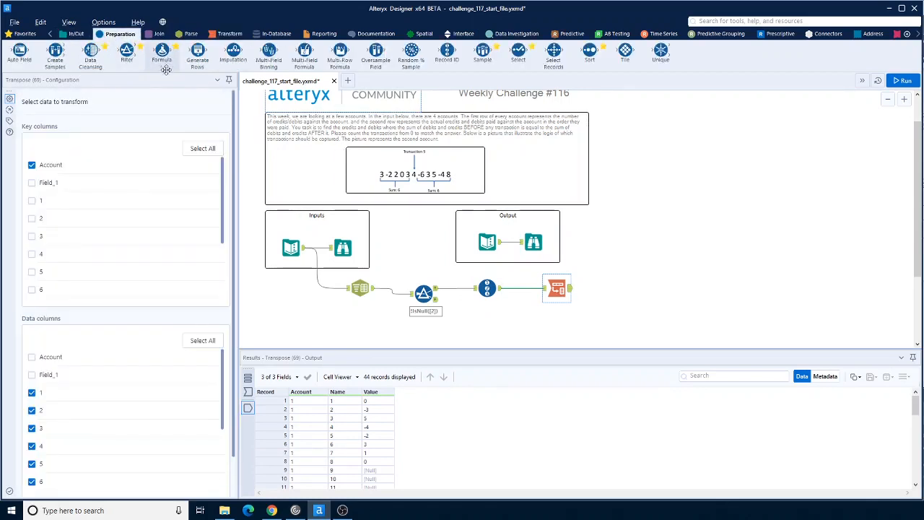
left_click_drag(163, 56, 608, 288)
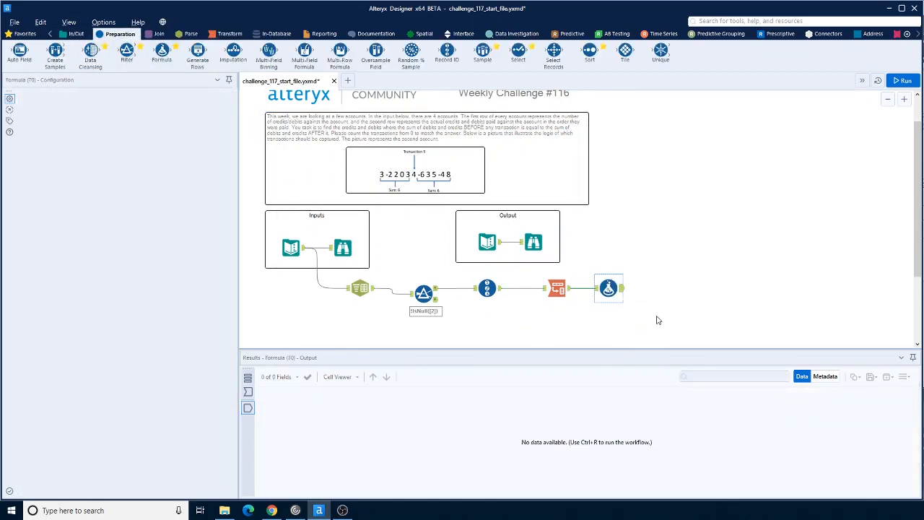
left_click(82, 105)
left_click(74, 115)
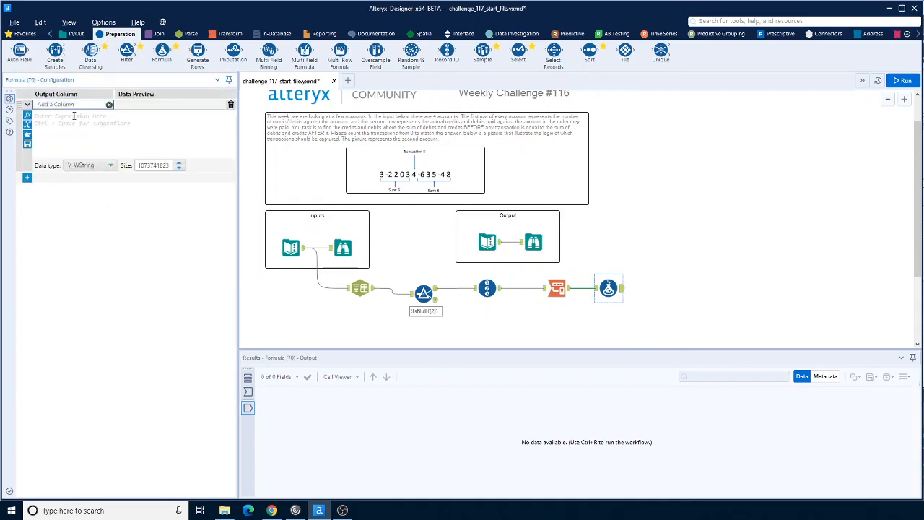
type("Transaction")
left_click(72, 121)
type("[")
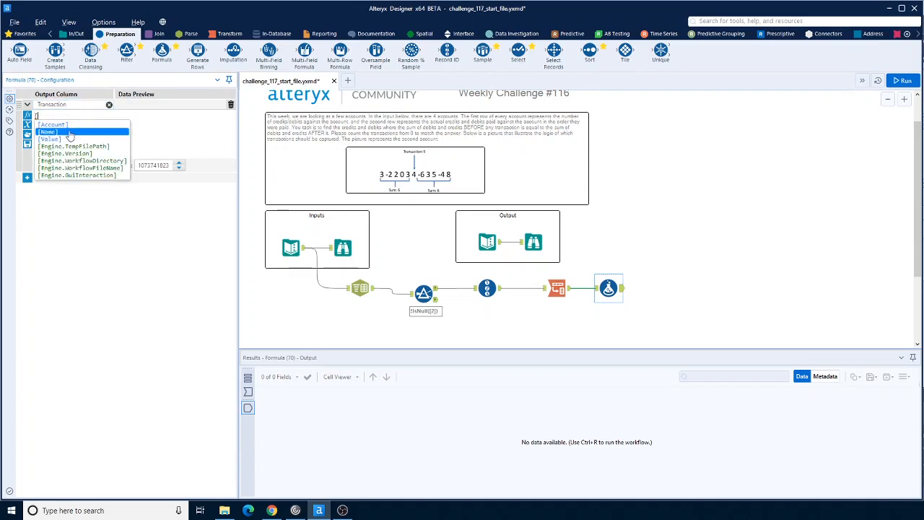
double_click(72, 132)
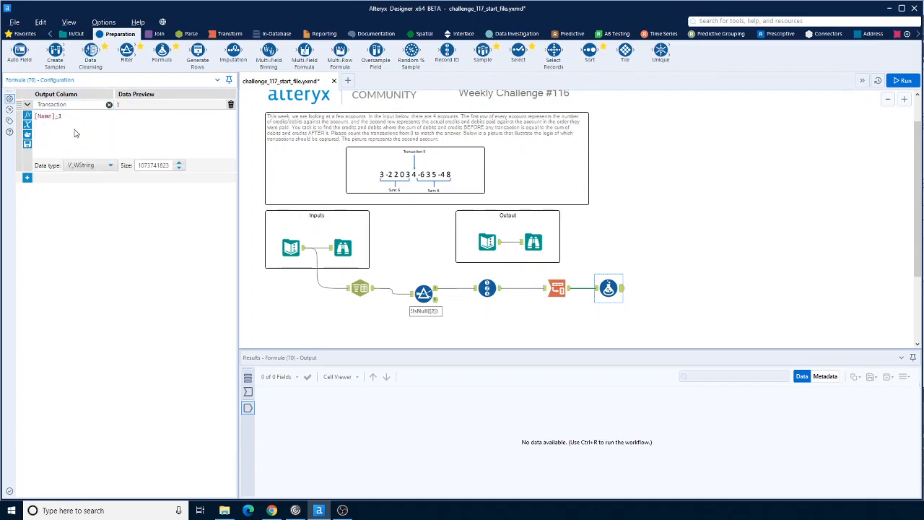
Set the Transaction column's data type to Int32 and run the workflow.
left_click(109, 165)
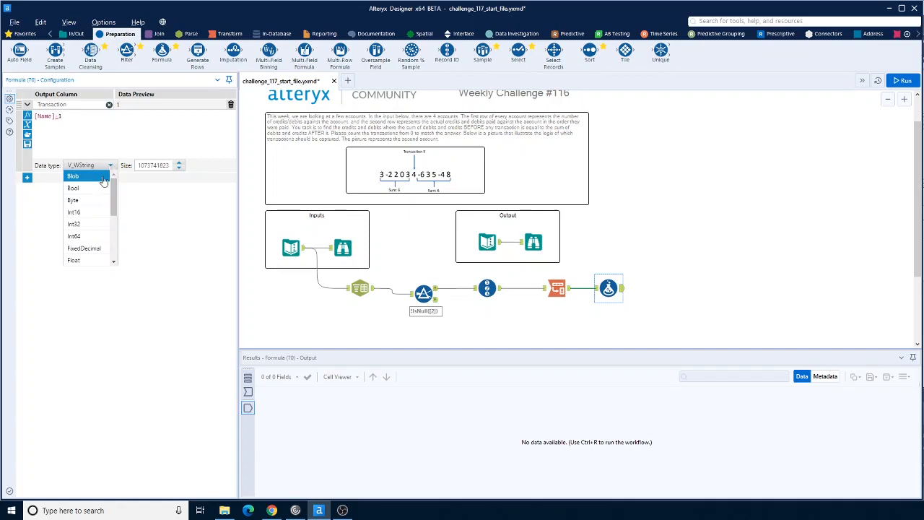
left_click(83, 226)
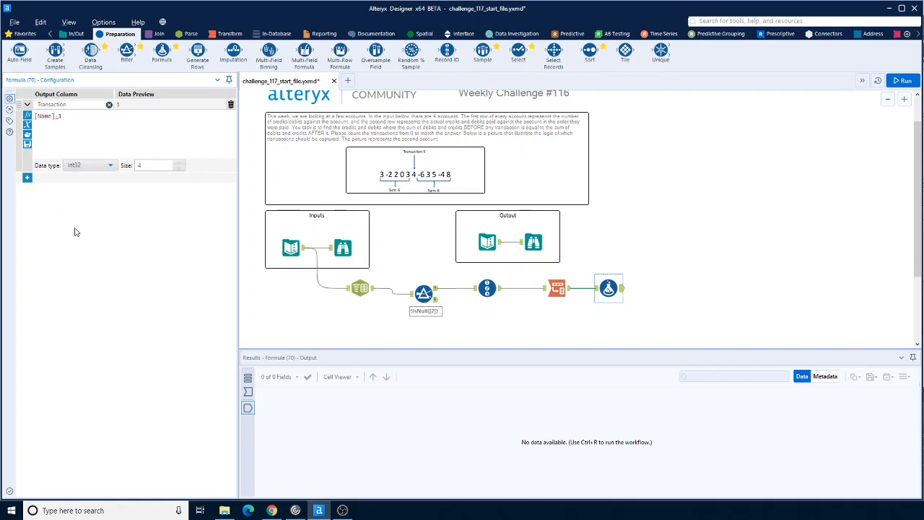
left_click(904, 80)
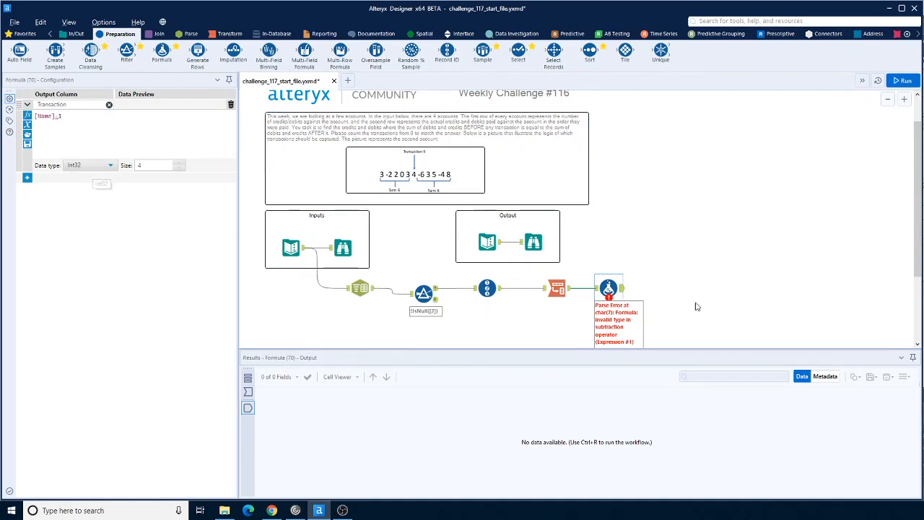
Insert a Select tool between Transpose and Formula, change Name and Value to Int32, and run the workflow.
left_click_drag(609, 289, 645, 289)
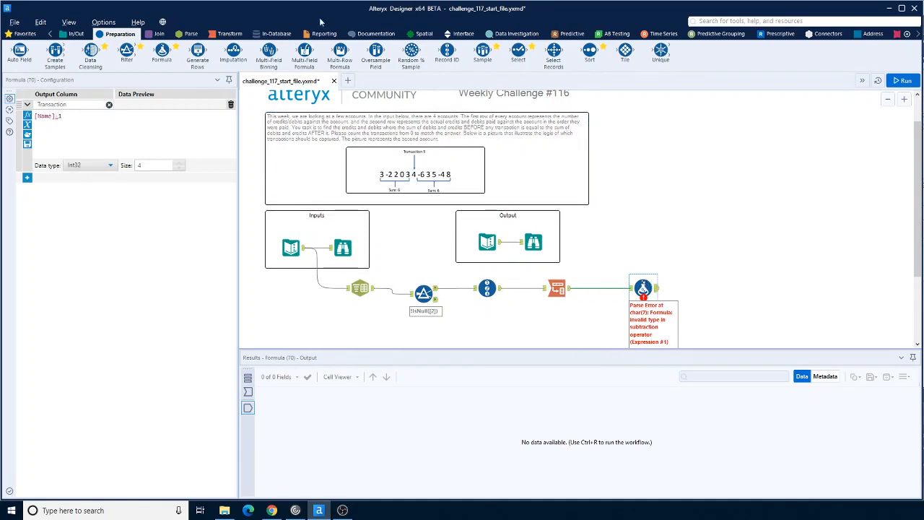
left_click_drag(518, 50, 605, 288)
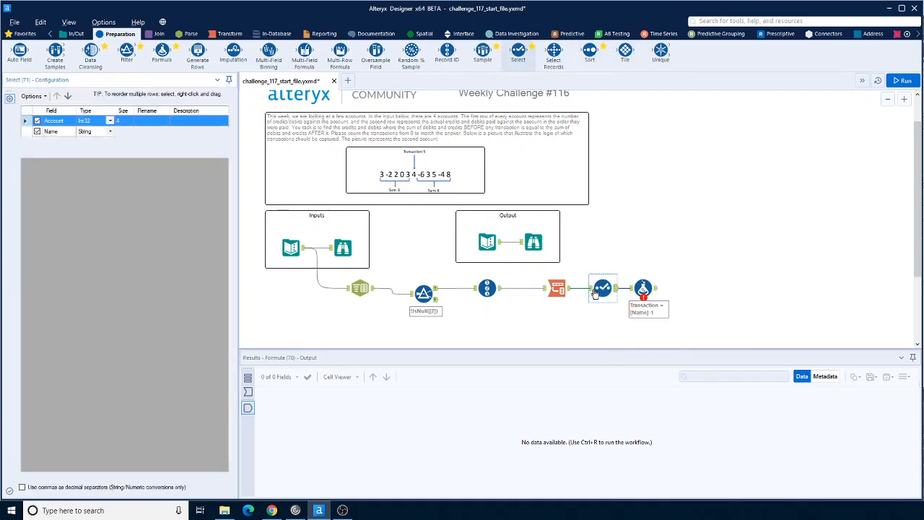
left_click(109, 131)
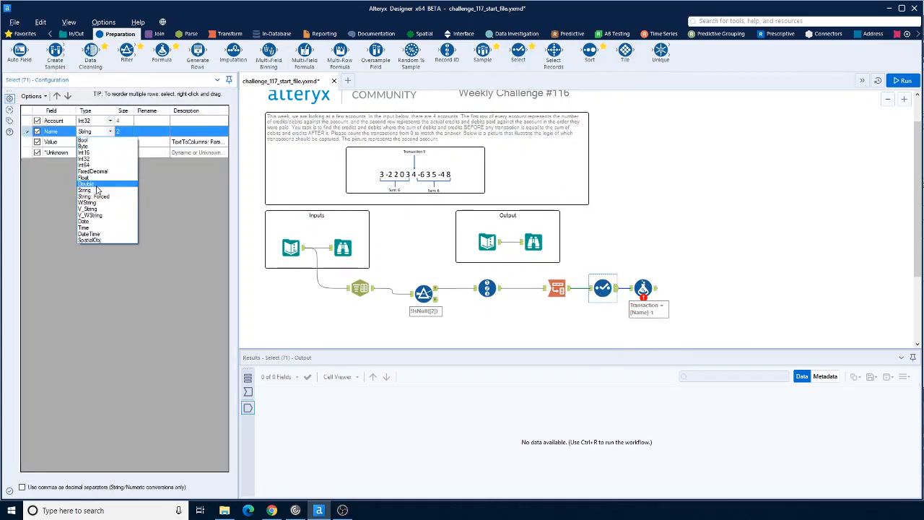
left_click(84, 159)
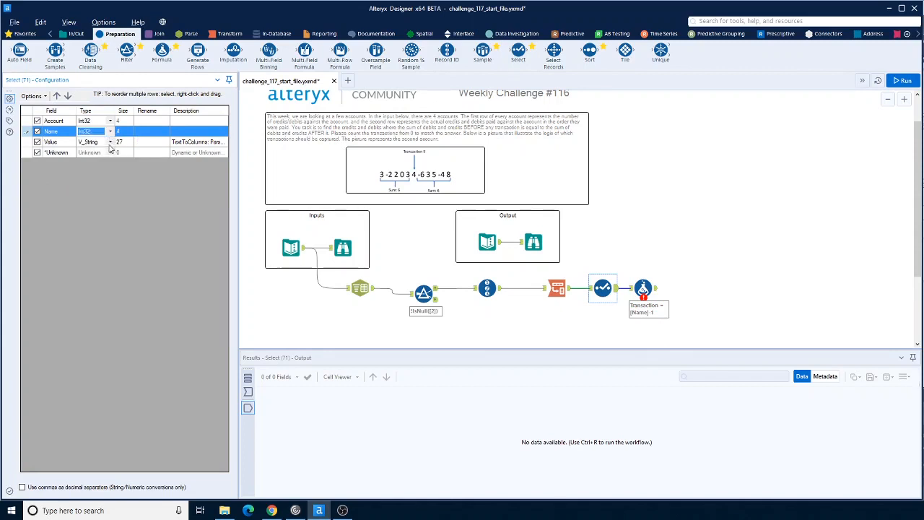
left_click(111, 142)
left_click(86, 169)
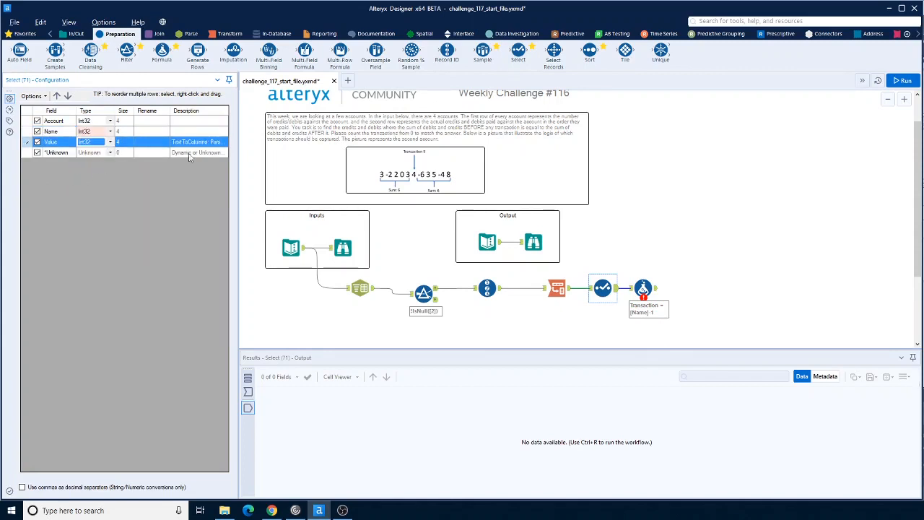
left_click(902, 80)
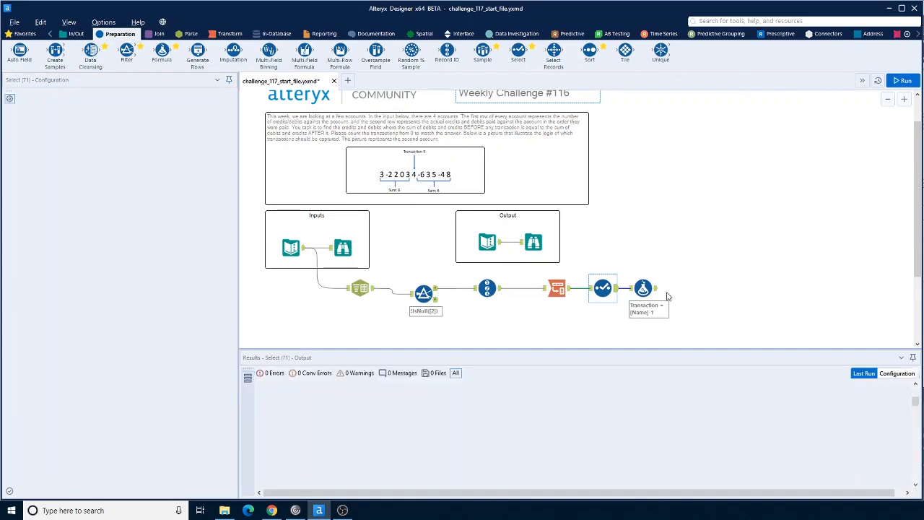
Add a Select tool after the Formula tool that drops the Name field, and run the workflow.
left_click(656, 292)
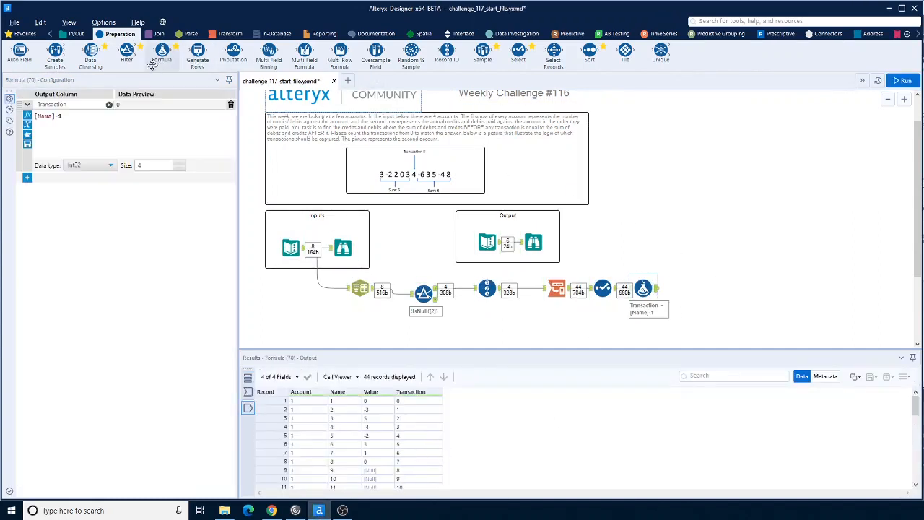
left_click_drag(518, 52, 695, 289)
left_click(38, 131)
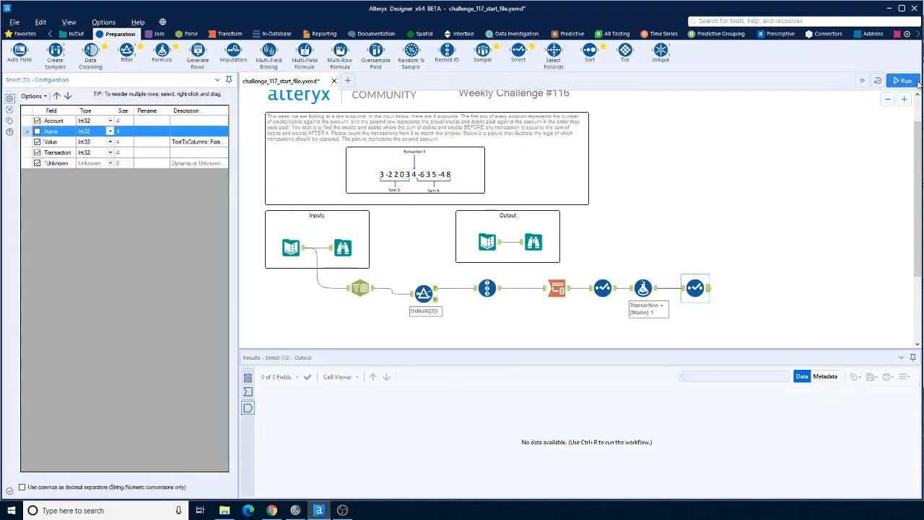
key("ctrl+r")
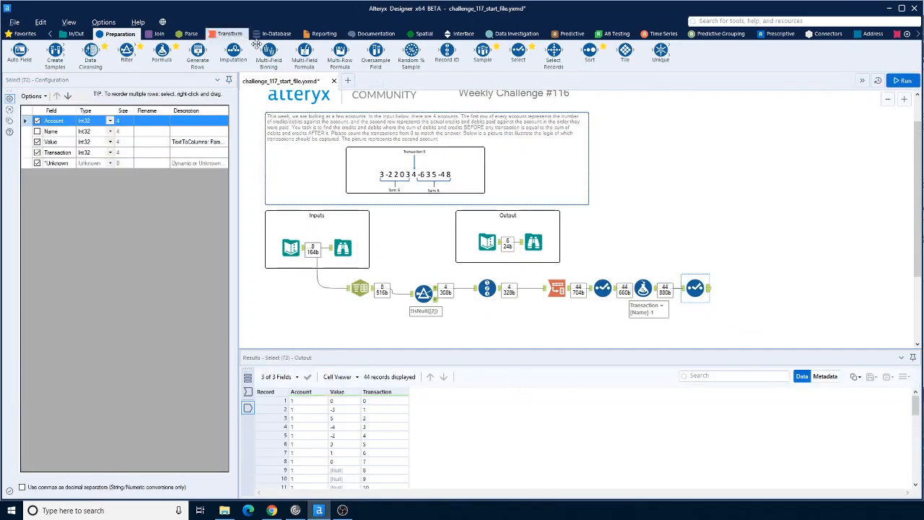
left_click_drag(126, 52, 747, 291)
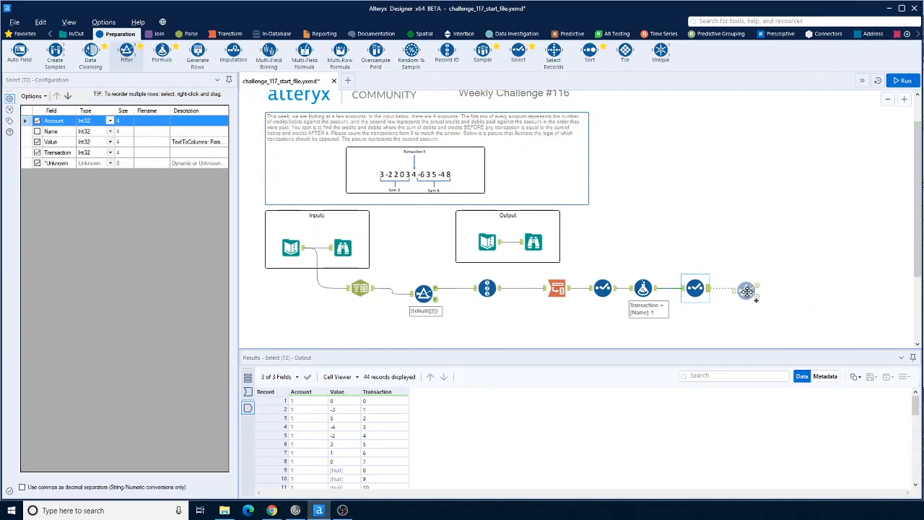
left_click_drag(747, 291, 828, 208)
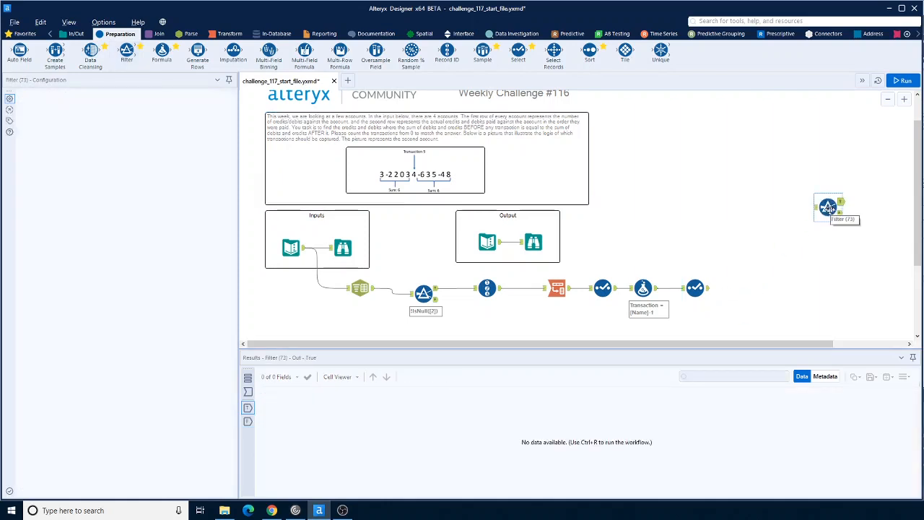
key("ctrl+r")
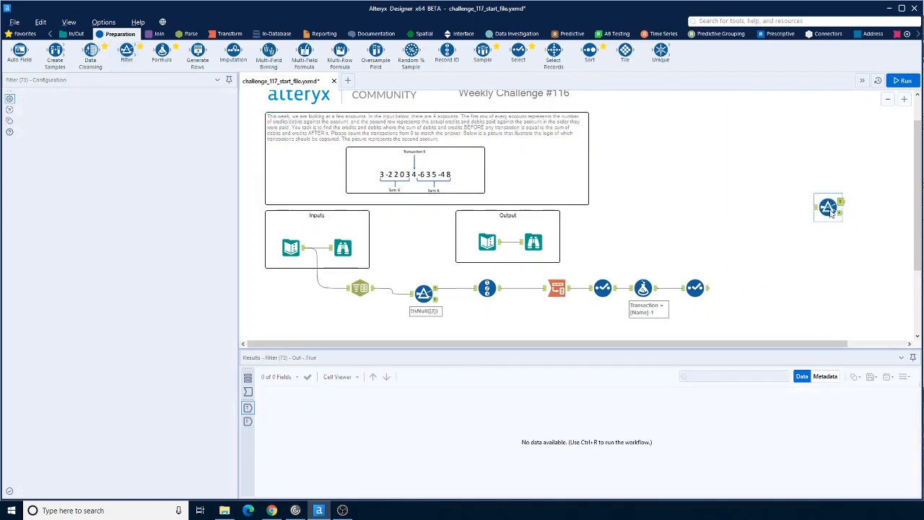
key("Delete")
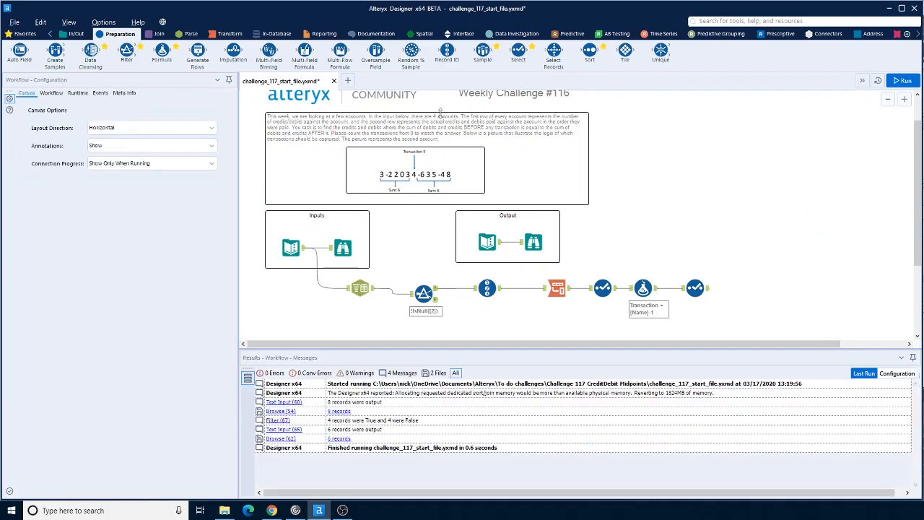
Connect a Multi-Row Formula tool after the last Select tool, creating a new field named Midpoint grouped by Account.
left_click_drag(709, 288, 748, 289)
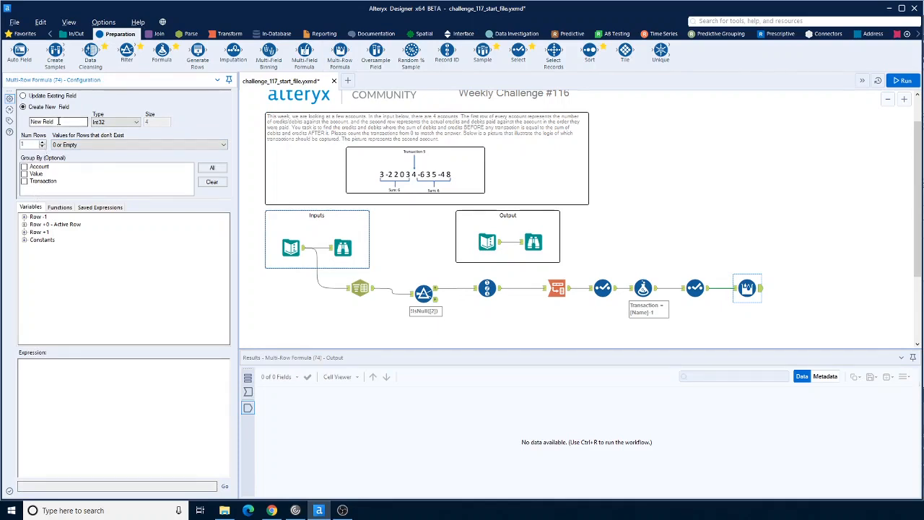
left_click_drag(58, 121, 30, 122)
type("Midpoint")
left_click(23, 167)
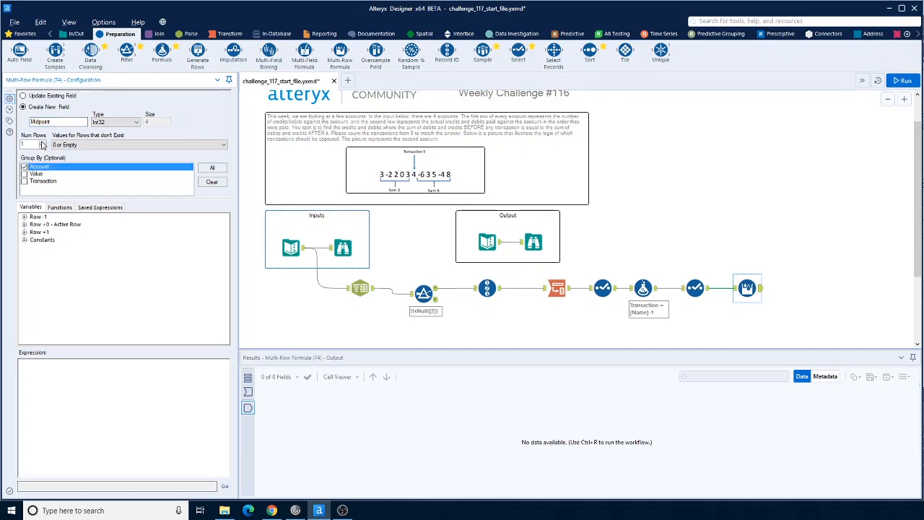
Set the Multi-Row Formula's number of rows to 10.
left_click(41, 143)
left_click(42, 143)
left_click(42, 142)
left_click(42, 142)
left_click(42, 143)
left_click(42, 142)
left_click(41, 142)
left_click(42, 142)
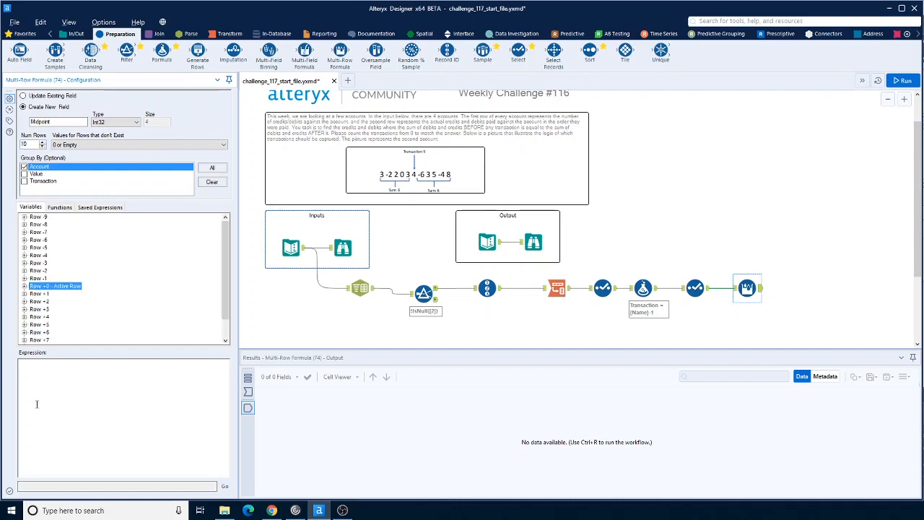
Insert the IF c THEN t ELSE f ENDIF template into the Midpoint expression and clear its condition placeholder.
left_click(41, 373)
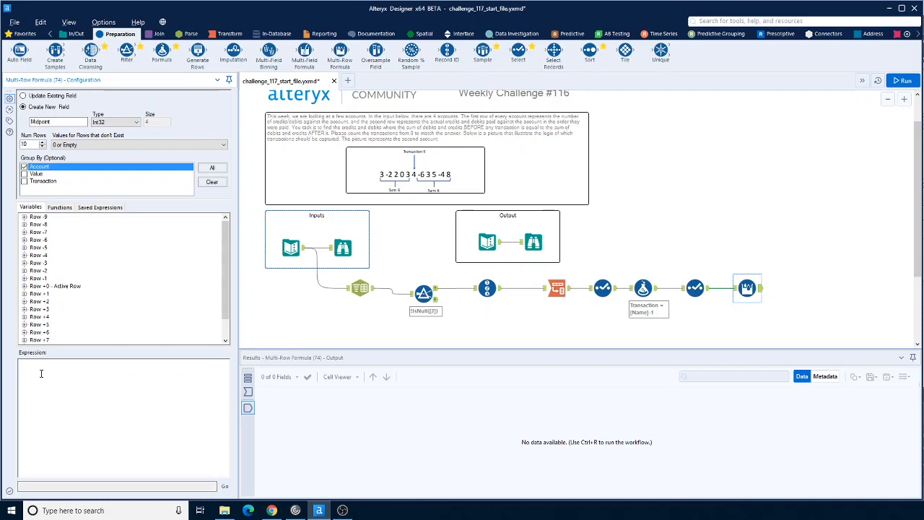
left_click(64, 208)
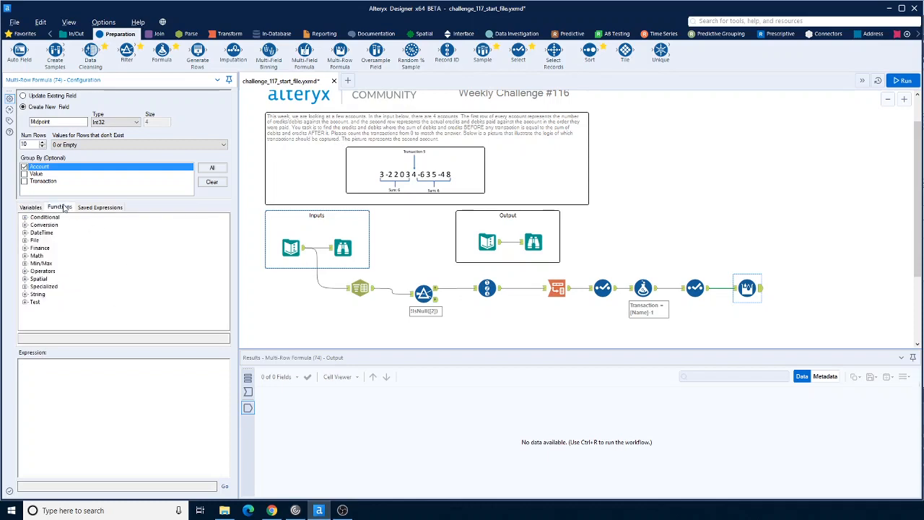
left_click(25, 217)
double_click(69, 224)
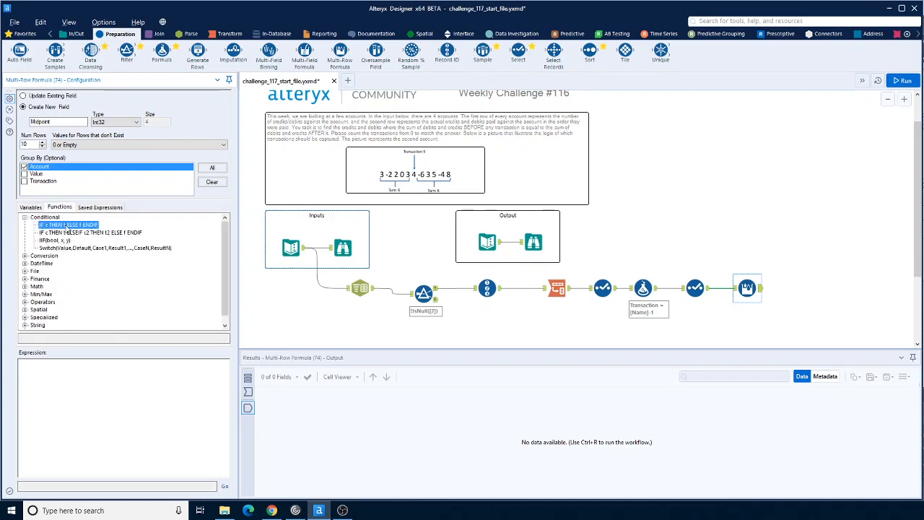
left_click(34, 367)
key("BackSpace")
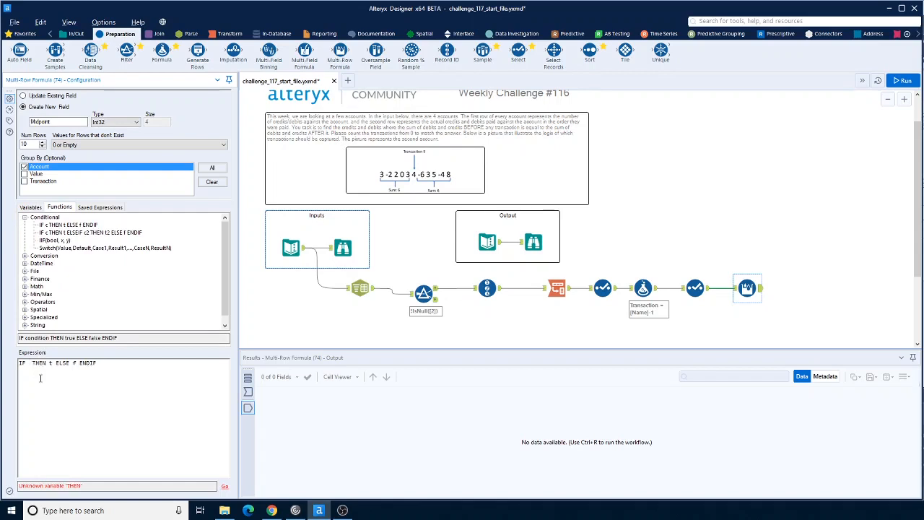
Start the IF condition with a parenthesised sum of the Value fields from Row-1 through Row-5.
type("(")
left_click(35, 208)
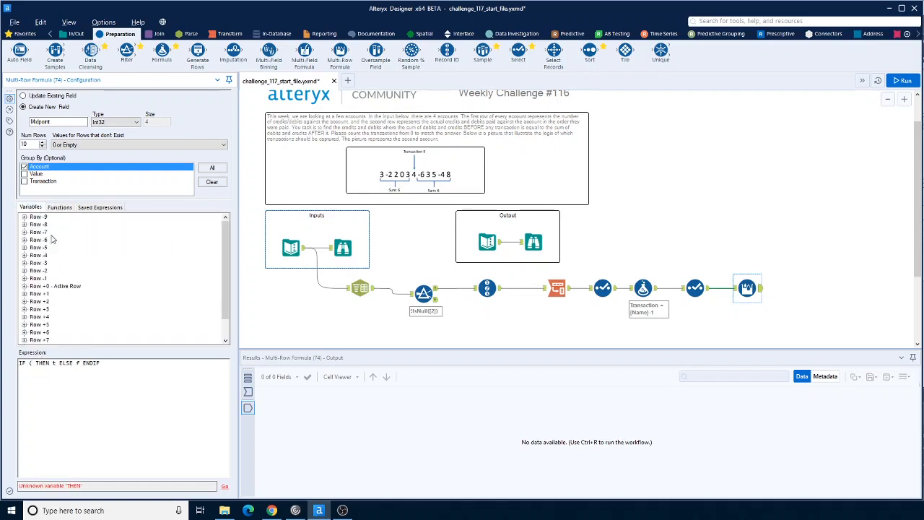
left_click(24, 278)
double_click(64, 294)
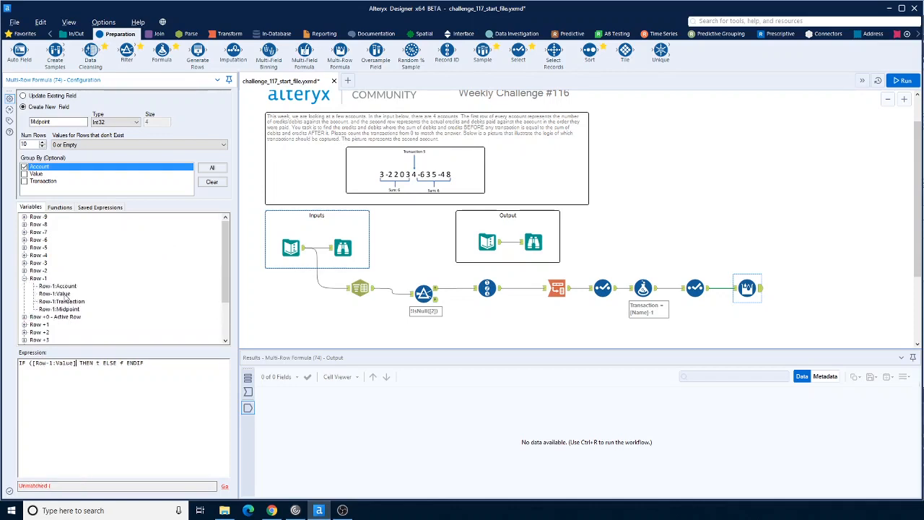
type("+")
left_click(25, 271)
double_click(63, 286)
type("+")
left_click(25, 263)
double_click(63, 278)
type("+")
left_click(24, 248)
double_click(62, 263)
type("+")
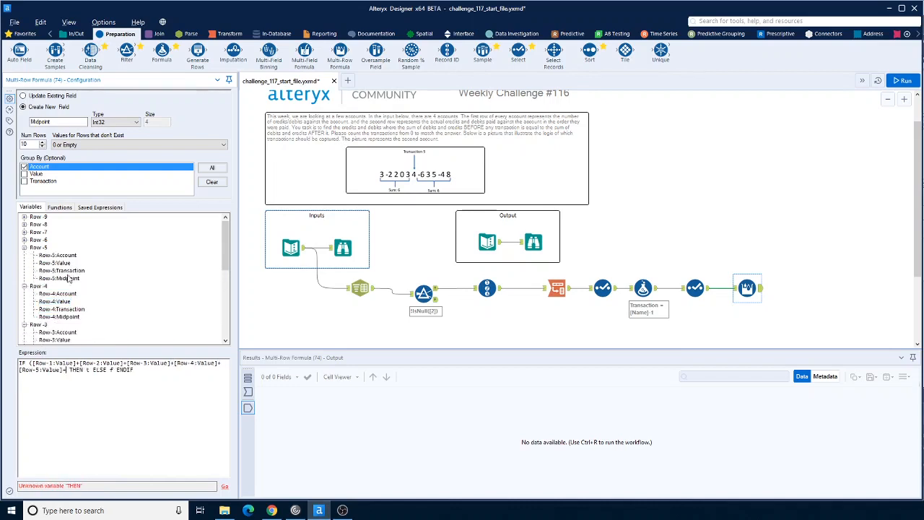
Complete the preceding-rows sum with Value from Row-6 through Row-9, close it, and begin an equality comparison with a second parenthesised sum.
left_click(25, 239)
double_click(63, 256)
type("+")
left_click(24, 232)
double_click(59, 248)
double_click(62, 239)
type("+")
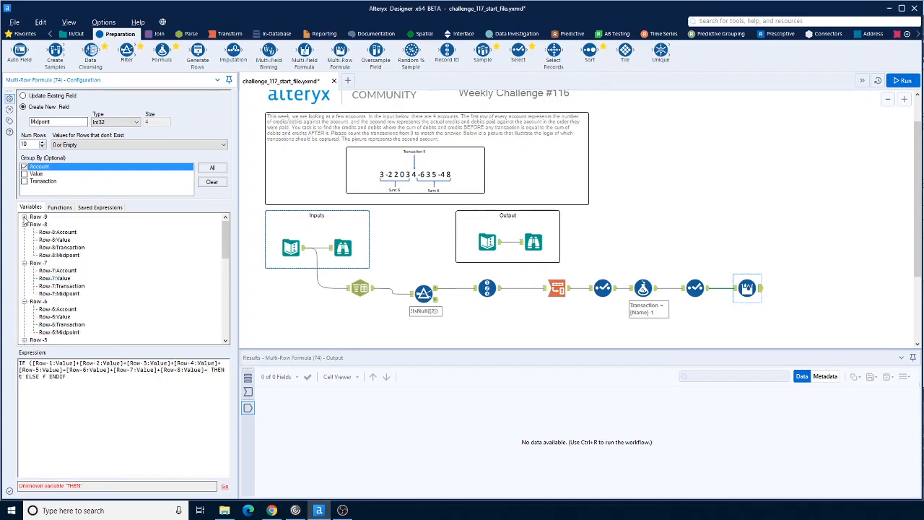
left_click(25, 217)
double_click(62, 232)
type(")=(")
Fill the second parenthesised sum in the IF condition with the Value fields from Row+1 through Row+3.
scroll(44, 288, "down", 13)
left_click(24, 271)
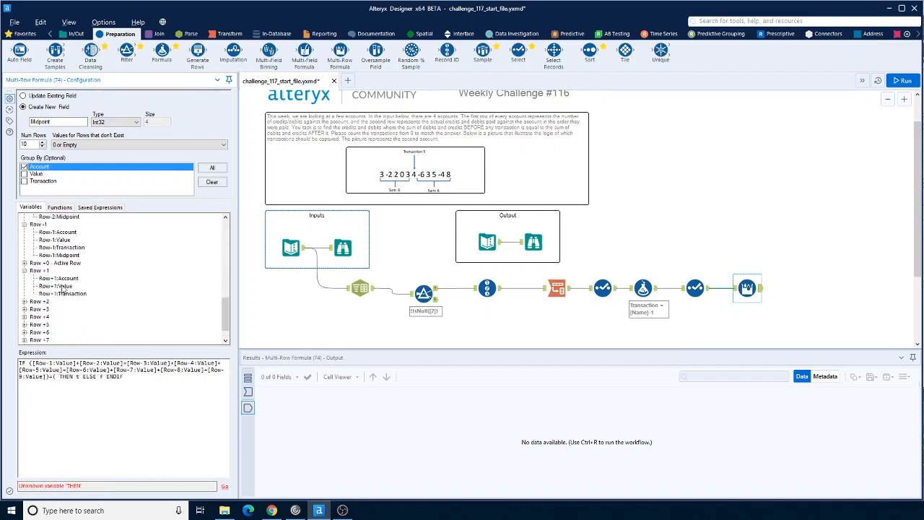
double_click(55, 286)
type("+")
left_click(24, 301)
double_click(55, 317)
type("+")
scroll(26, 303, "down", 2)
left_click(25, 285)
double_click(56, 301)
type("+")
Extend the following-rows sum with the Value fields from Row+4 through Row+6.
left_click(25, 317)
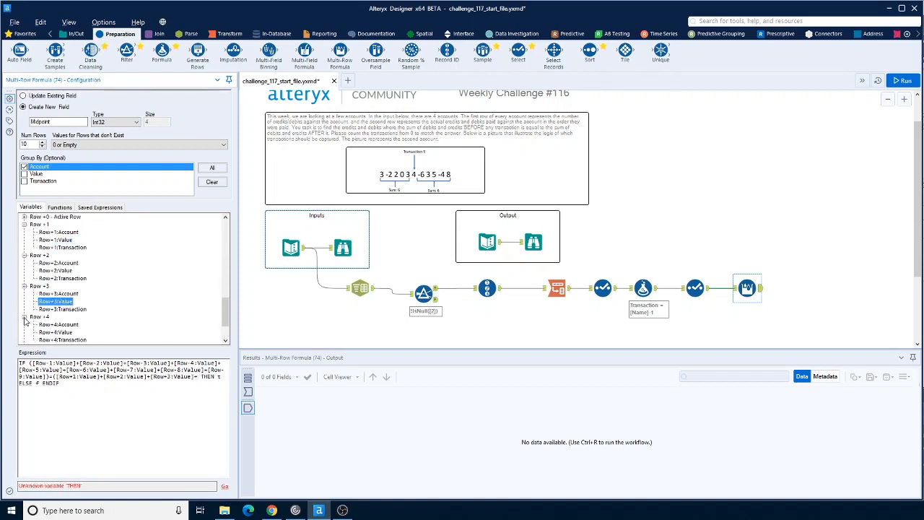
double_click(55, 332)
type("+")
left_click(25, 301)
double_click(55, 316)
type("+")
left_click(25, 332)
double_click(55, 332)
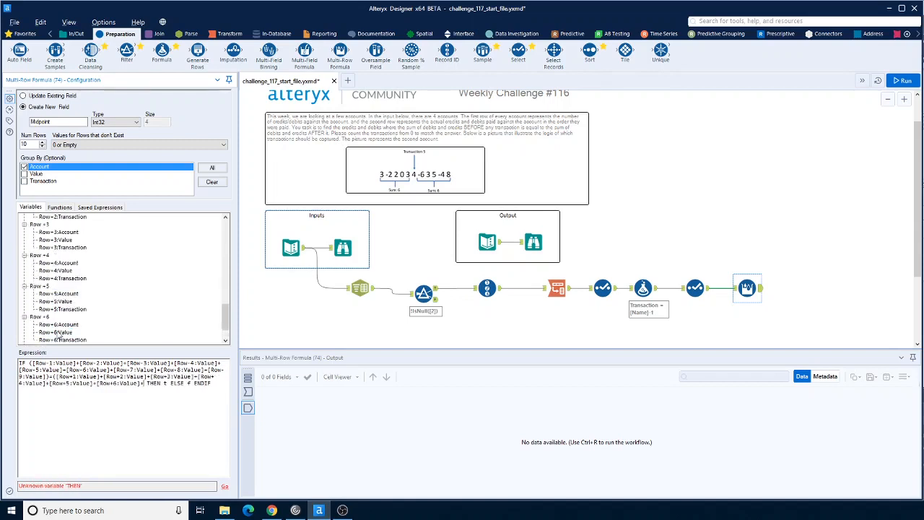
type("+")
Complete the following-rows sum with the Value fields from Row+7 through Row+9 and close its parenthesis.
left_click(25, 317)
double_click(55, 332)
type("+")
left_click(24, 325)
double_click(56, 332)
left_click(24, 332)
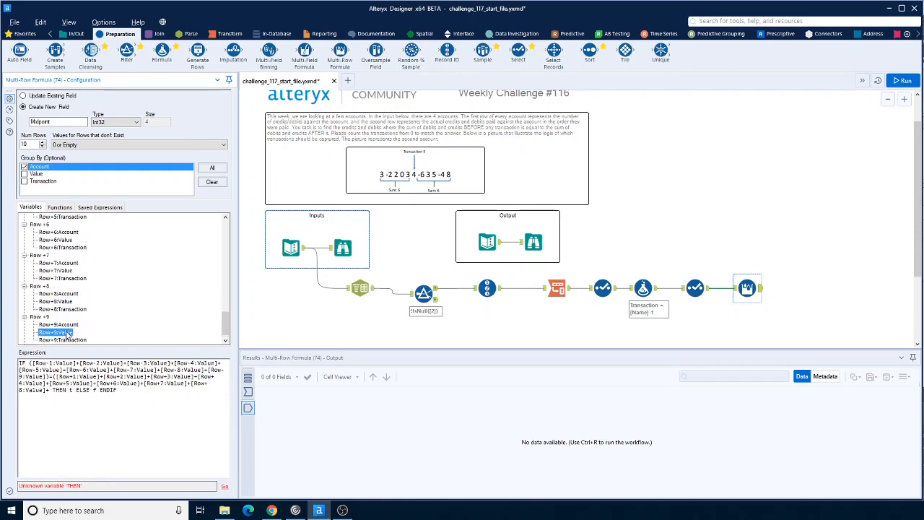
double_click(55, 332)
type(")")
Make the Midpoint expression return 'yes' for THEN and 'No' for ELSE, and run the workflow.
left_click(120, 390)
key("BackSpace")
type("'")
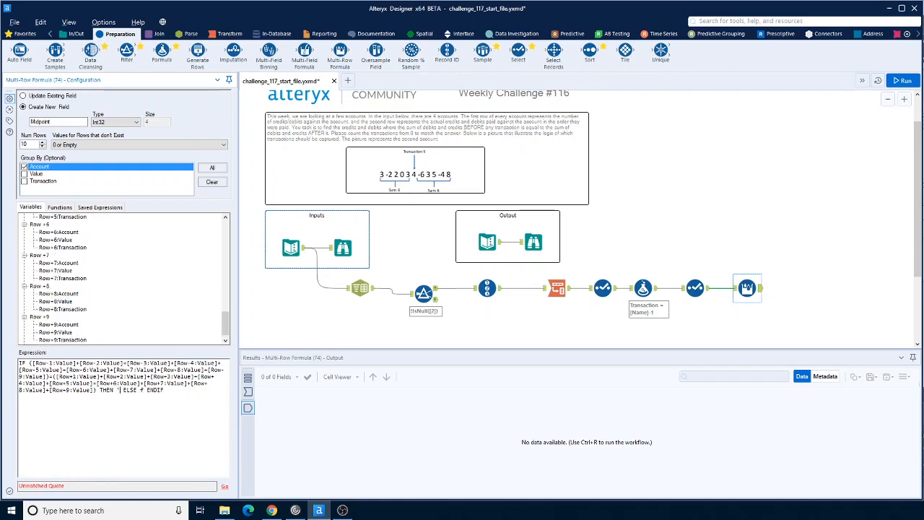
type("yes'")
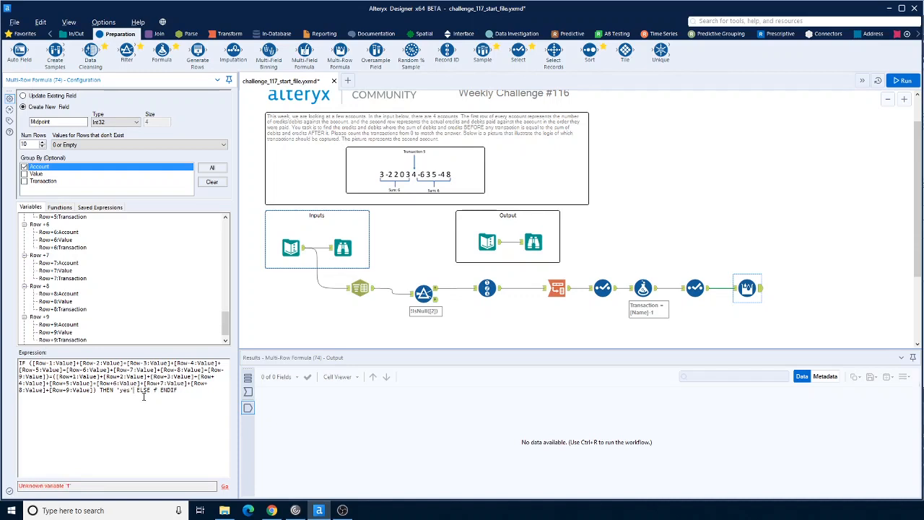
key("BackSpace")
type("'No'")
left_click(905, 81)
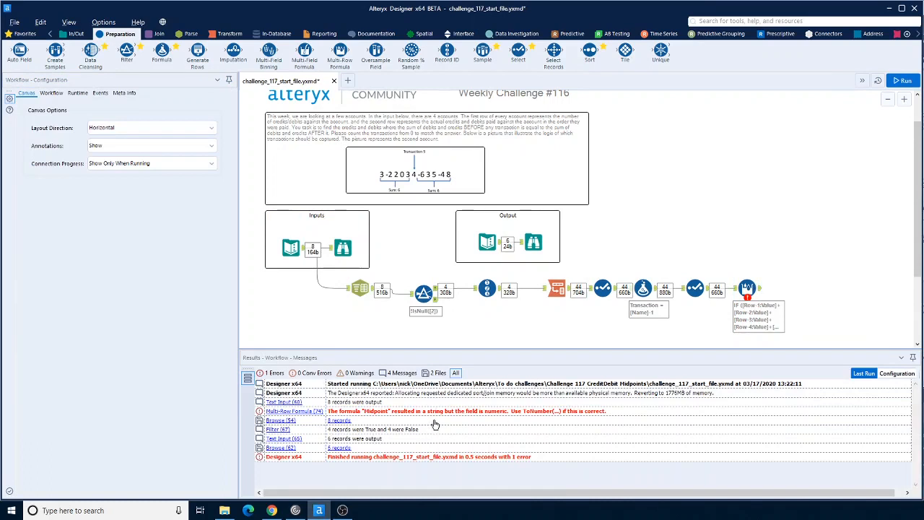
Change the Midpoint field's data type to String and rerun the workflow to check the Multi-Row Formula output.
left_click(747, 288)
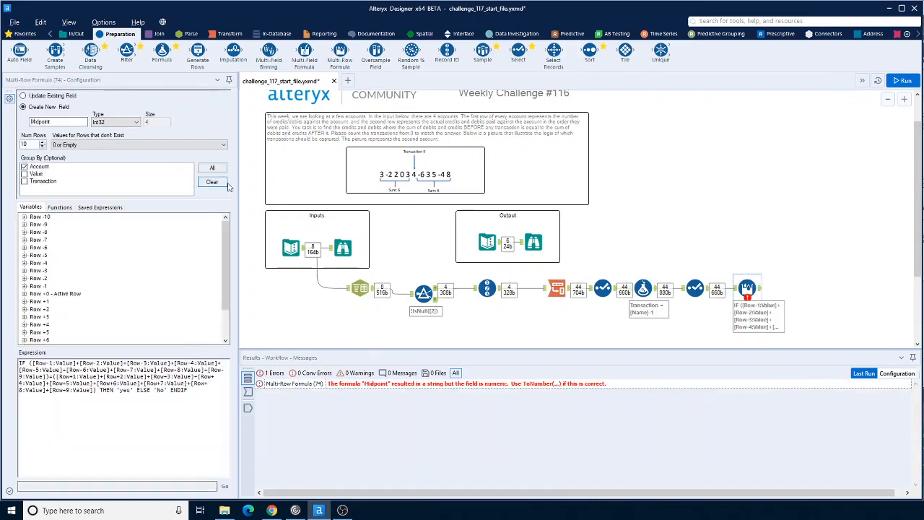
left_click(123, 122)
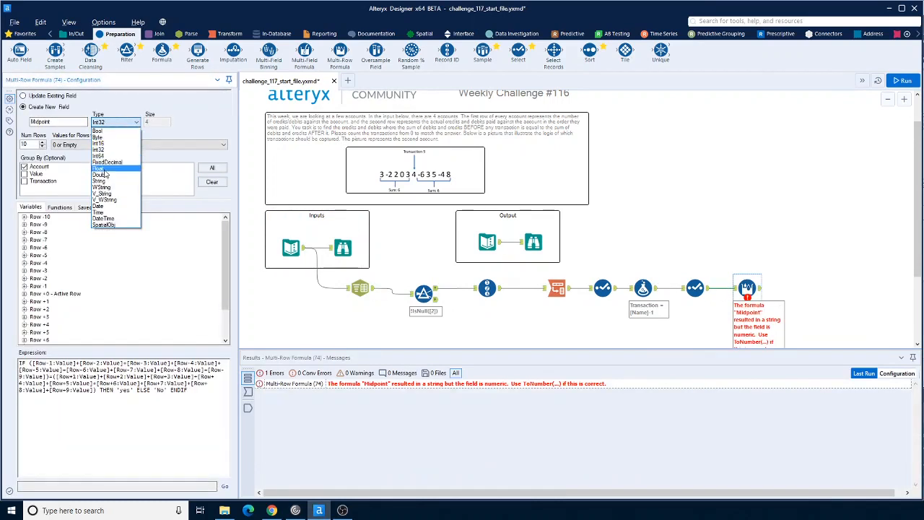
left_click(101, 181)
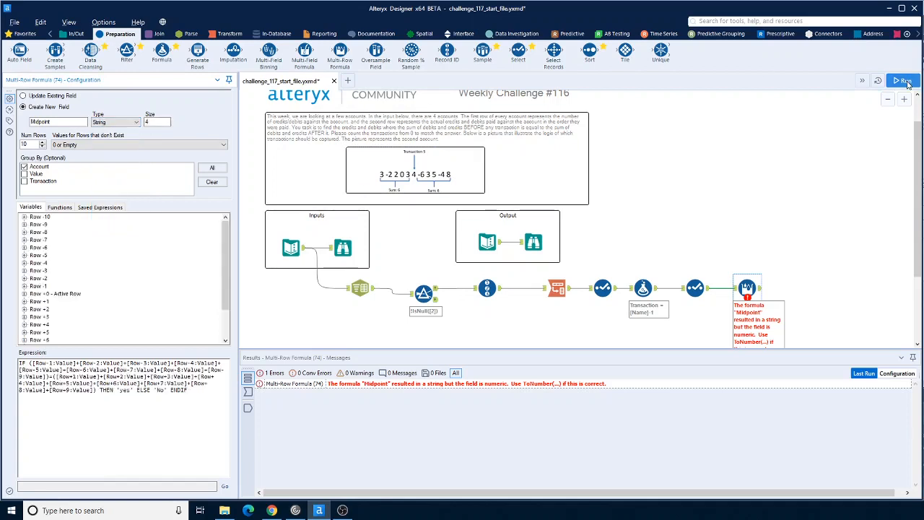
left_click(902, 80)
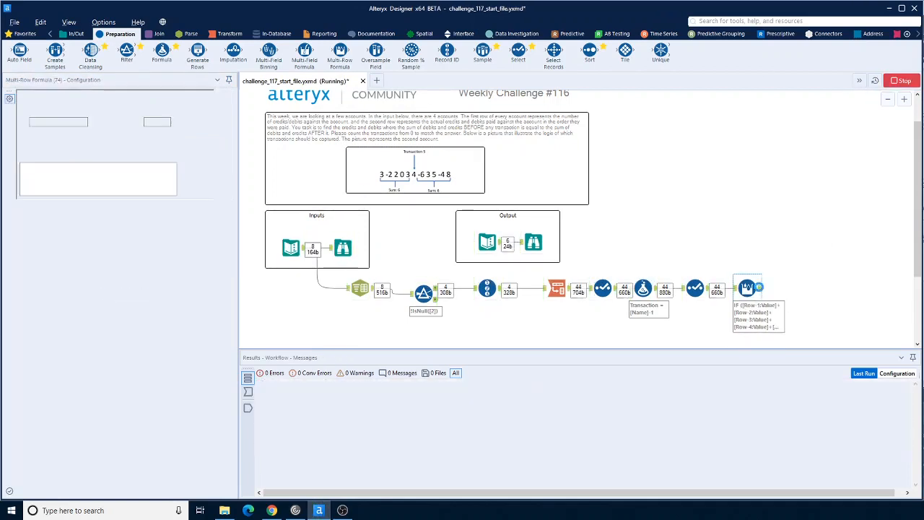
left_click(761, 291)
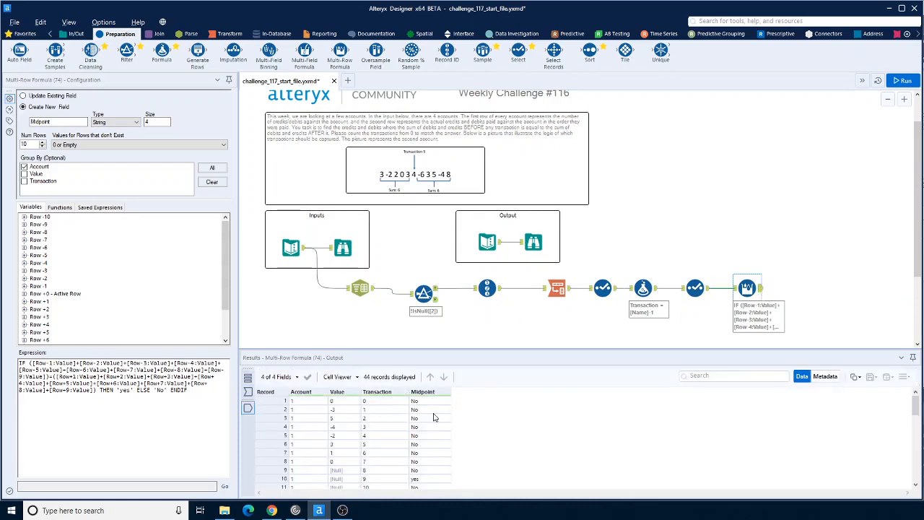
scroll(434, 417, "down", 2)
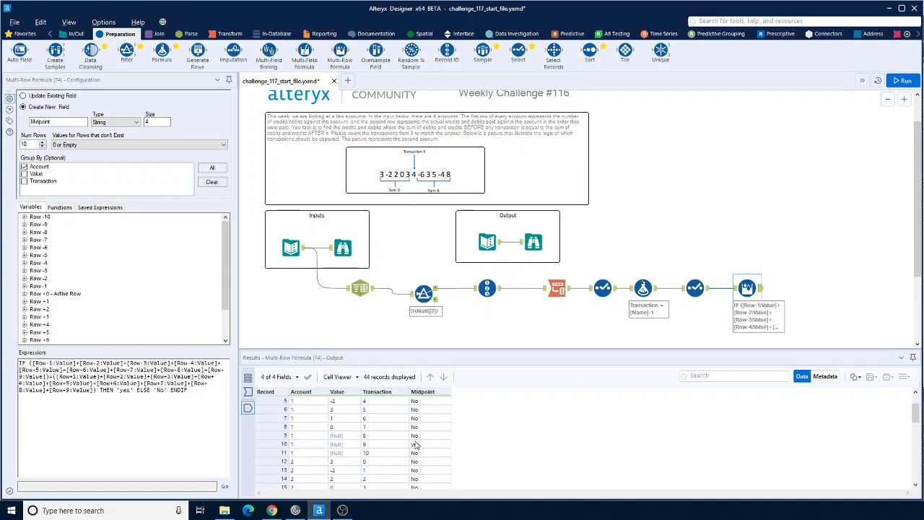
Move the Multi-Row Formula tool farther from the preceding Select tool and add Row-10's Value to the preceding-rows sum.
left_click_drag(744, 293, 813, 291)
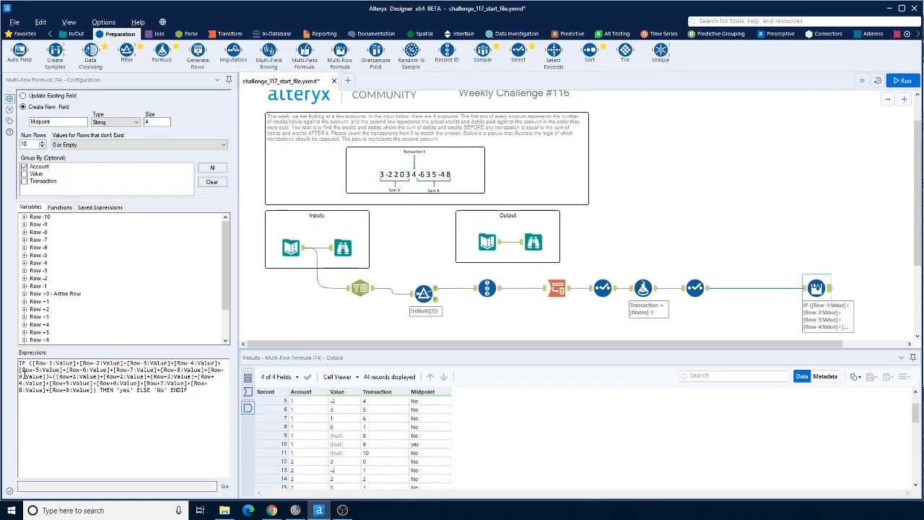
left_click(49, 376)
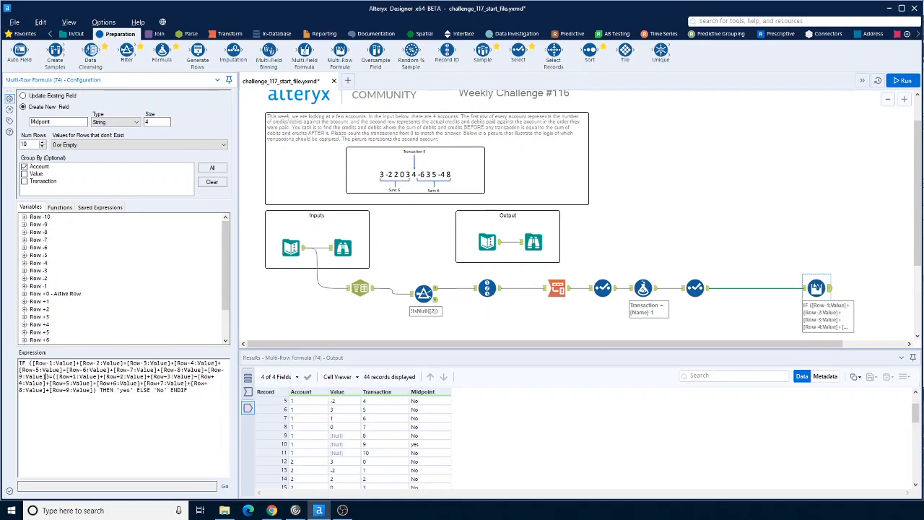
type("+")
left_click(25, 217)
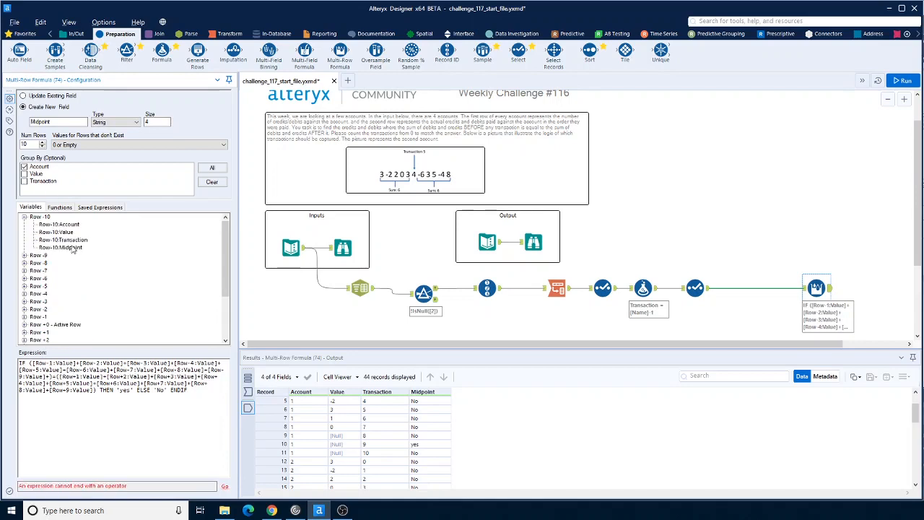
double_click(56, 232)
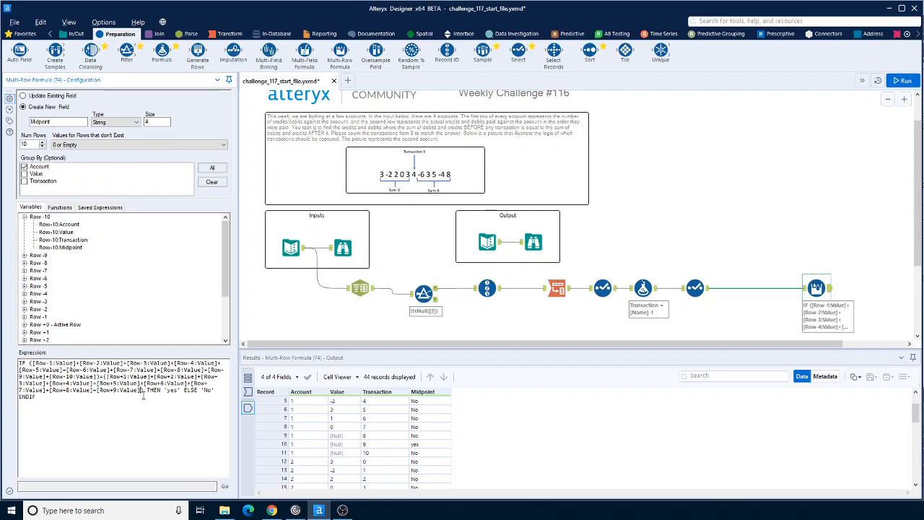
Add Row+10's Value to the end of the following-rows sum in the Midpoint expression.
type("+")
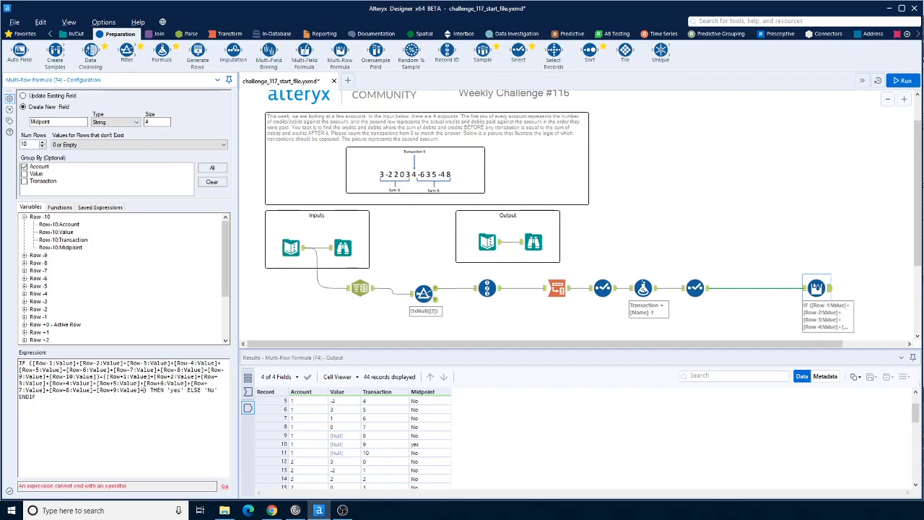
type("[")
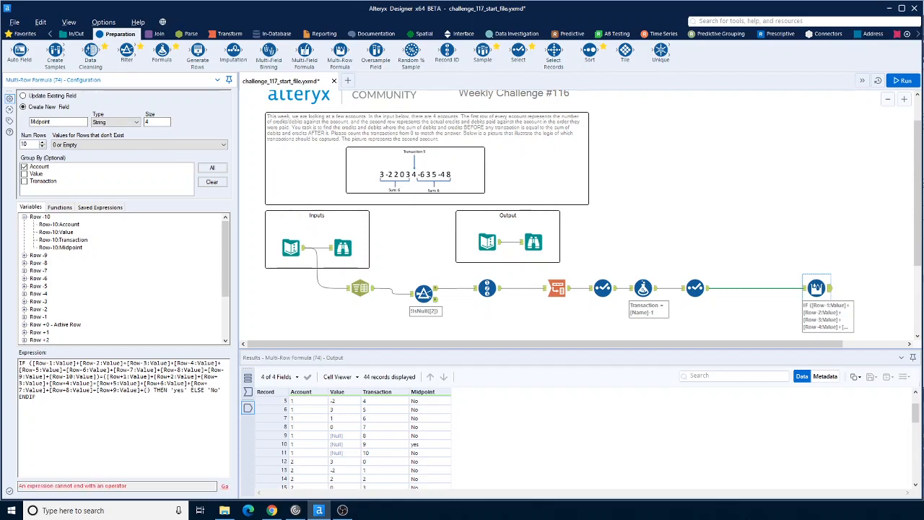
scroll(69, 300, "down", 3)
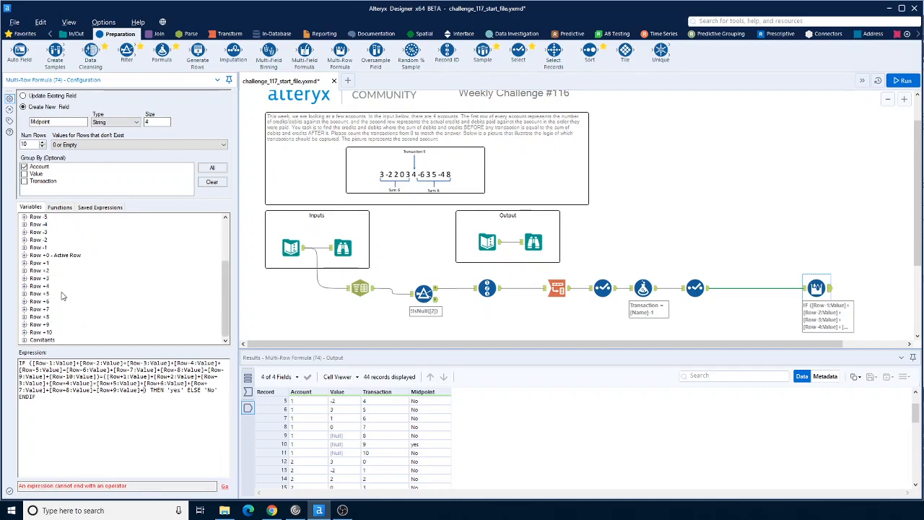
left_click(26, 337)
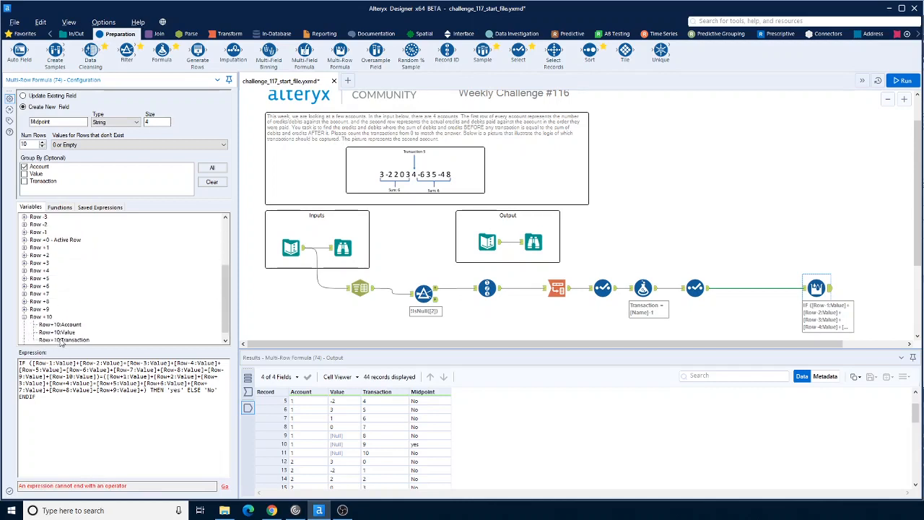
double_click(63, 332)
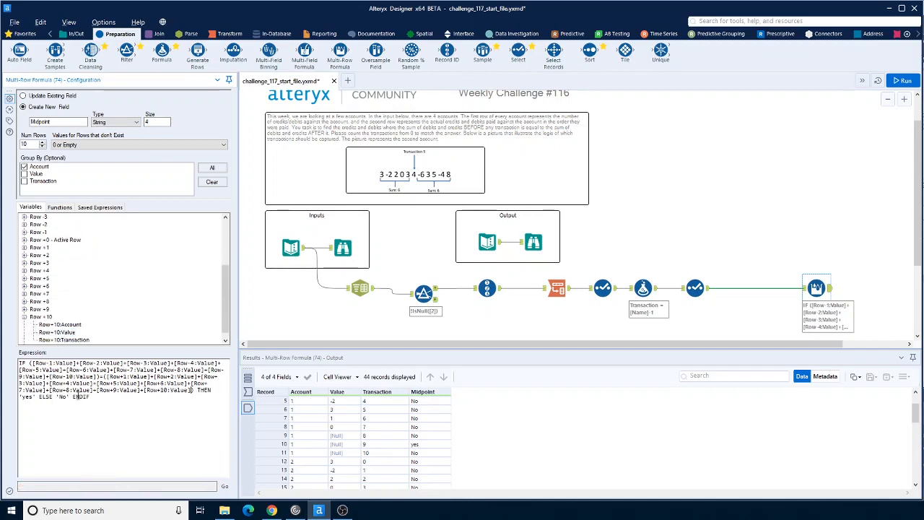
left_click(791, 216)
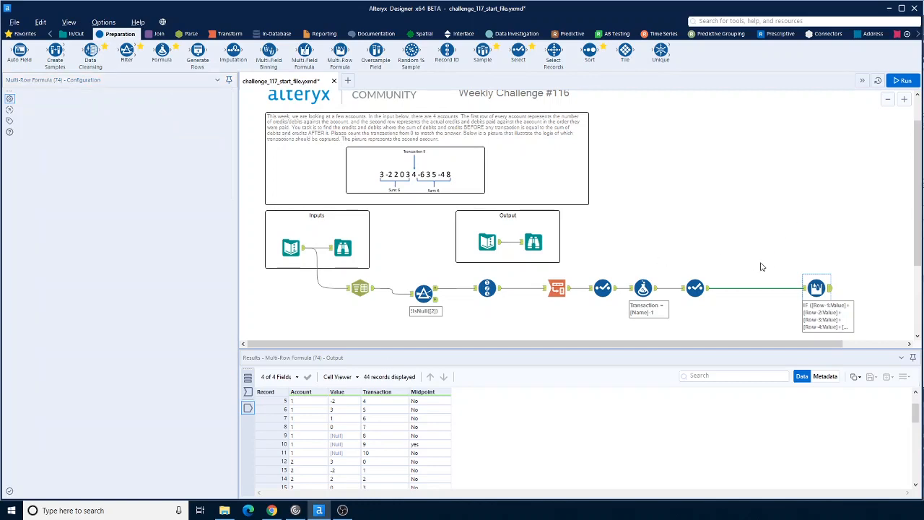
key("ctrl+r")
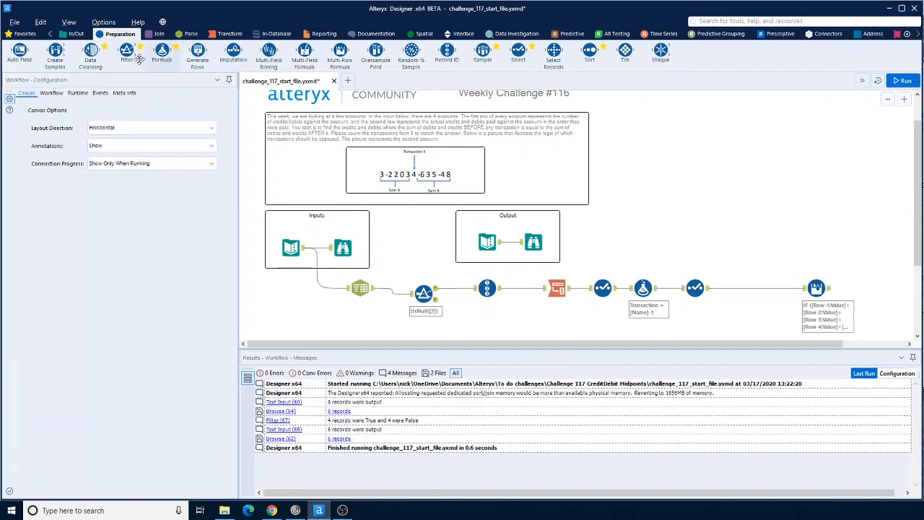
Insert a Filter between the last Select tool and the Multi-Row Formula, with the condition Value Is not null.
left_click_drag(127, 52, 743, 289)
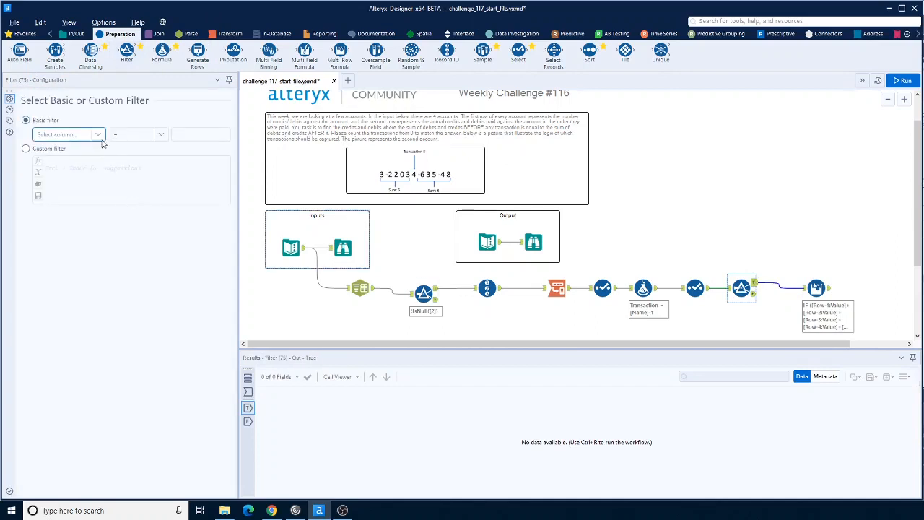
left_click(95, 135)
left_click(69, 157)
left_click(162, 136)
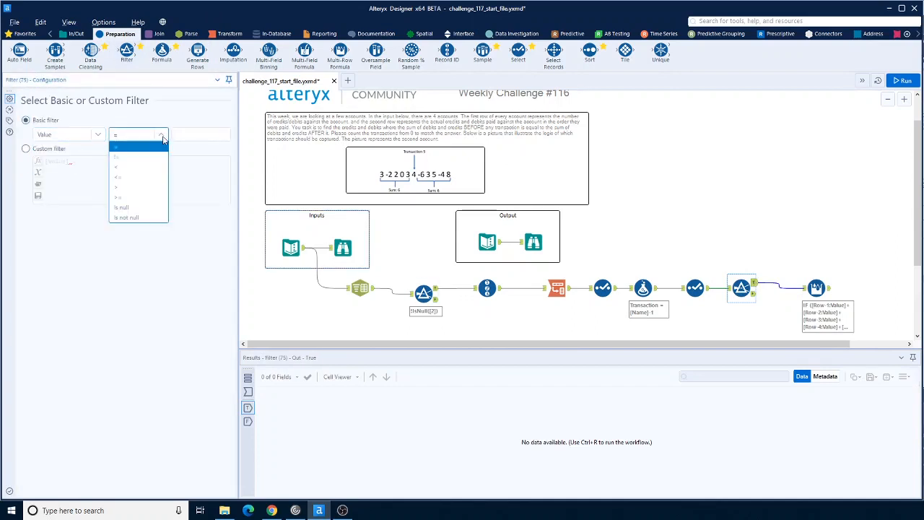
left_click(138, 217)
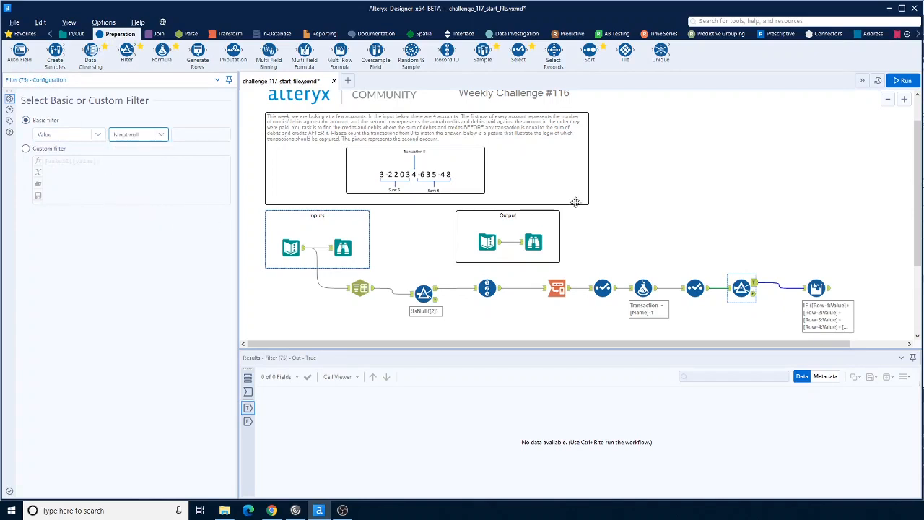
Run the workflow and check the Midpoint flags for account 1 in the Multi-Row Formula output.
left_click(903, 80)
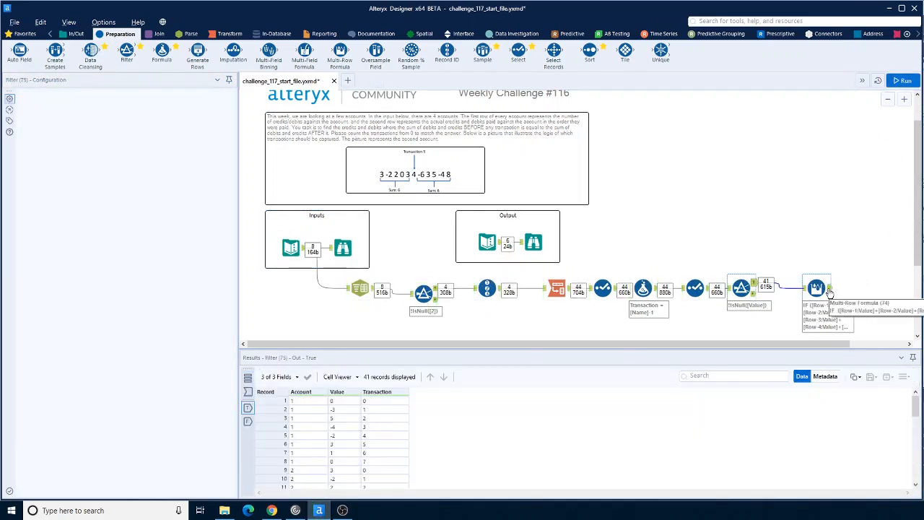
left_click(828, 290)
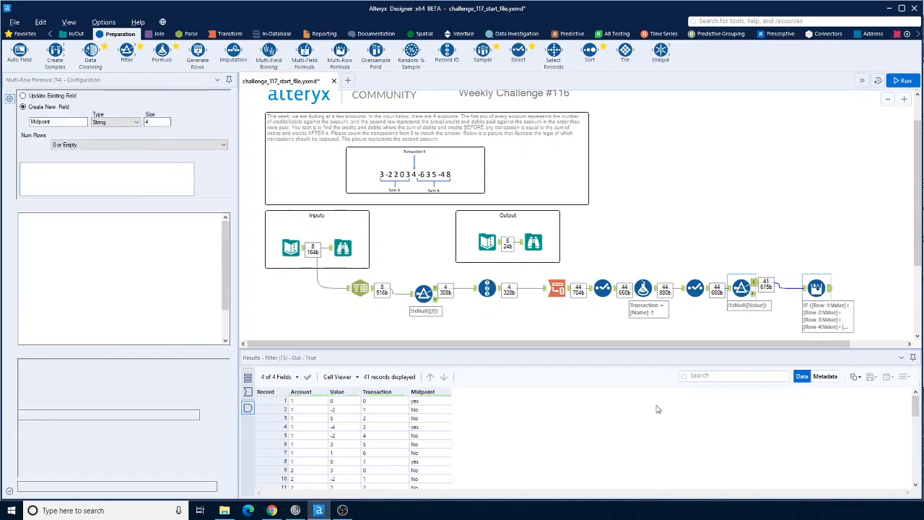
left_click(432, 404)
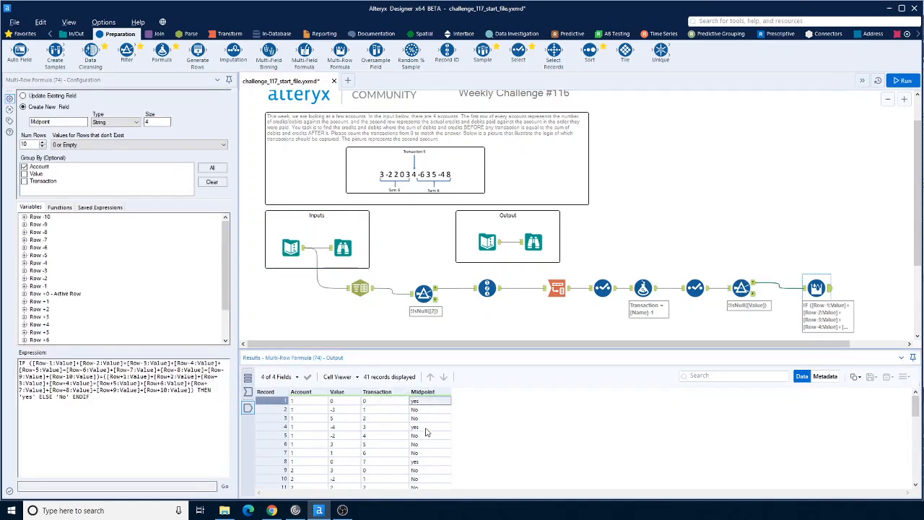
left_click(426, 428)
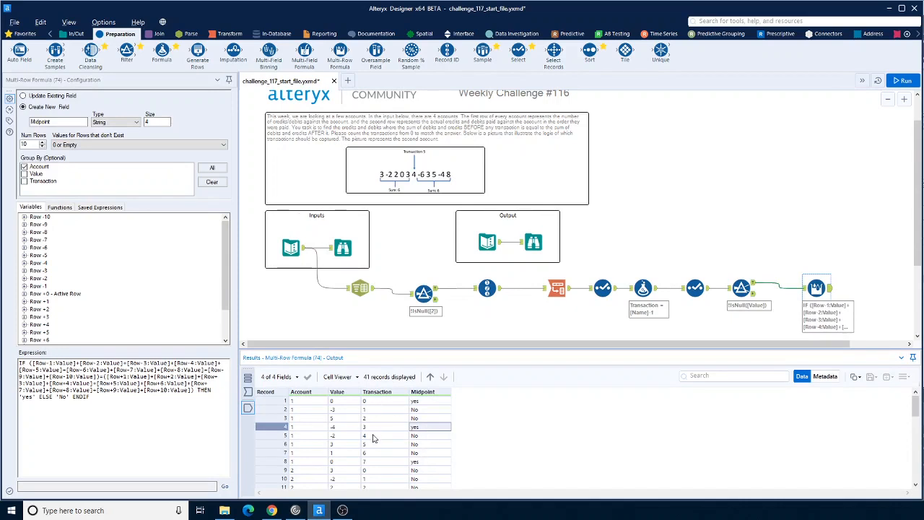
Compare the expected Output records with the Midpoint flags of the remaining accounts in the Multi-Row Formula output.
left_click(533, 242)
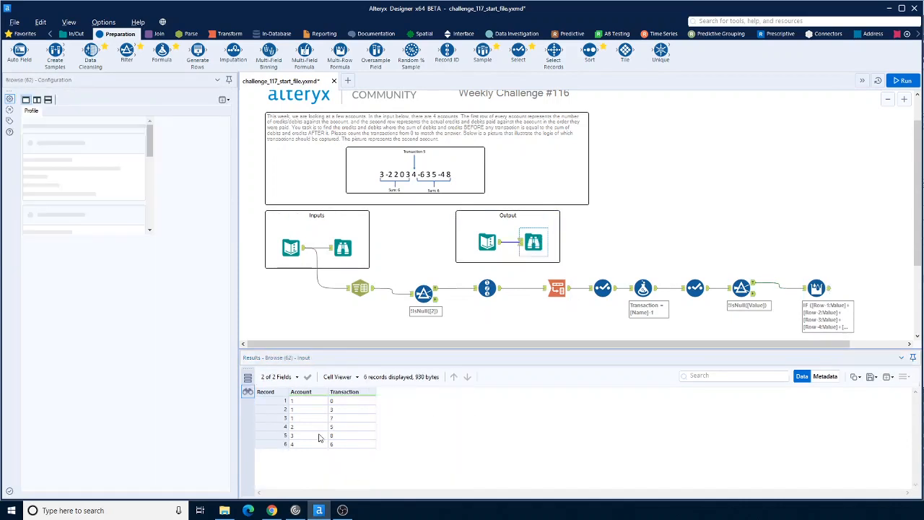
left_click(816, 288)
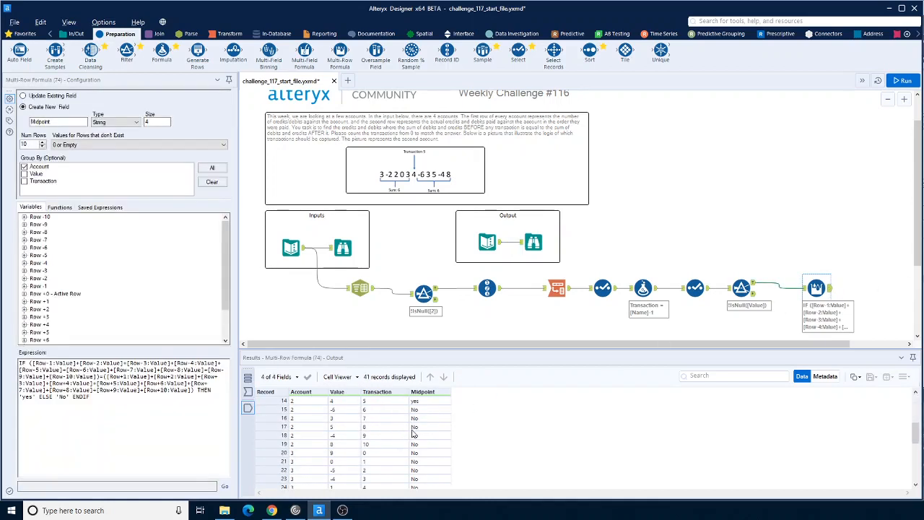
scroll(425, 437, "up", 2)
left_click(424, 455)
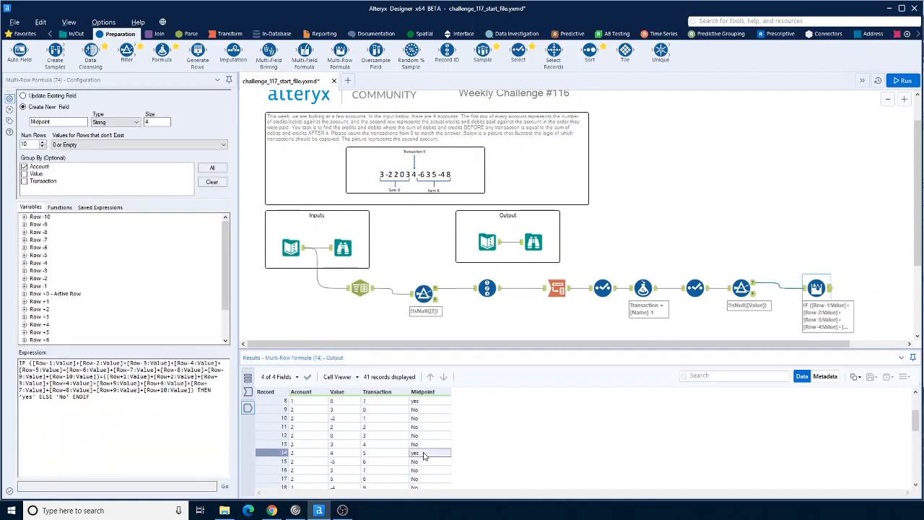
scroll(363, 460, "down", 7)
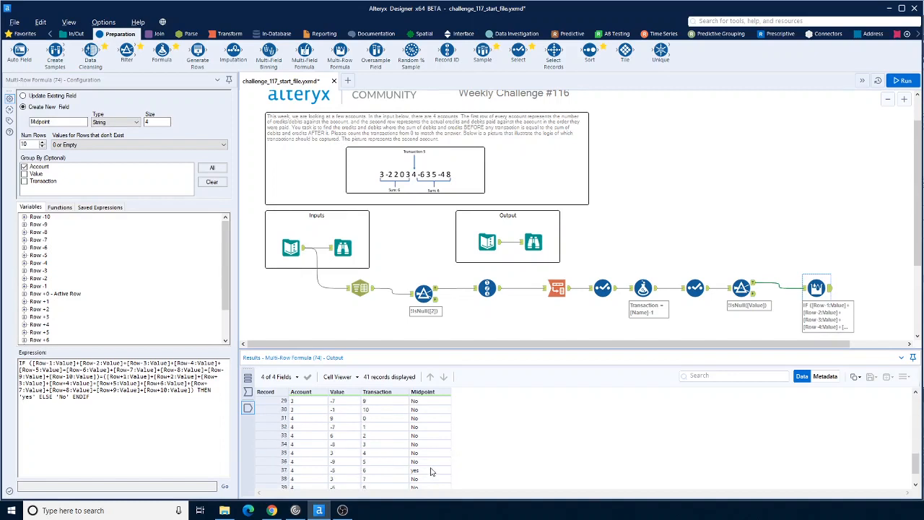
Check the Midpoint flags of accounts 3 and 4 in the Multi-Row Formula output against the expected Output records.
scroll(431, 471, "down", 1)
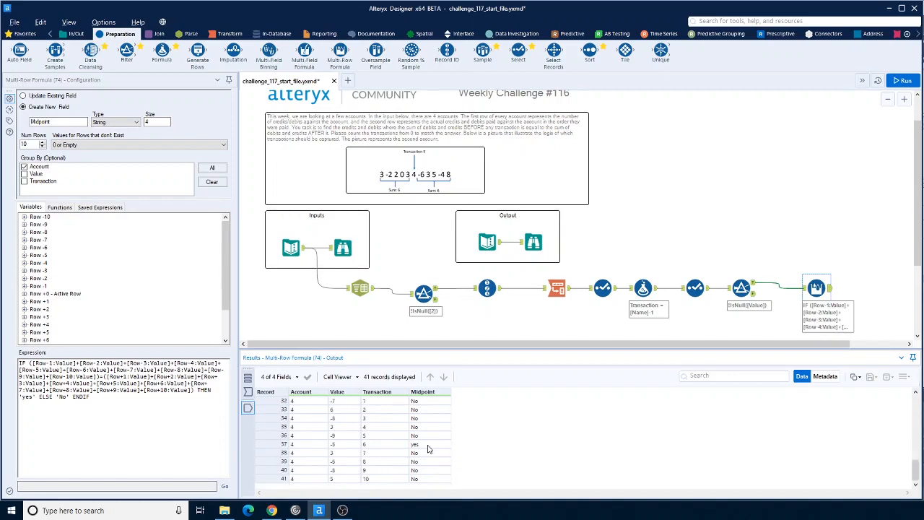
scroll(427, 449, "up", 3)
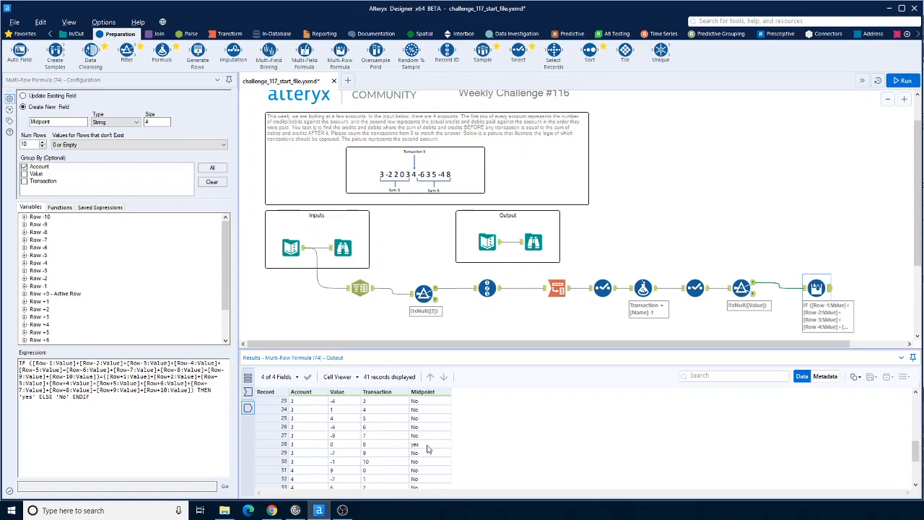
scroll(408, 450, "up", 1)
scroll(385, 472, "down", 1)
left_click(534, 244)
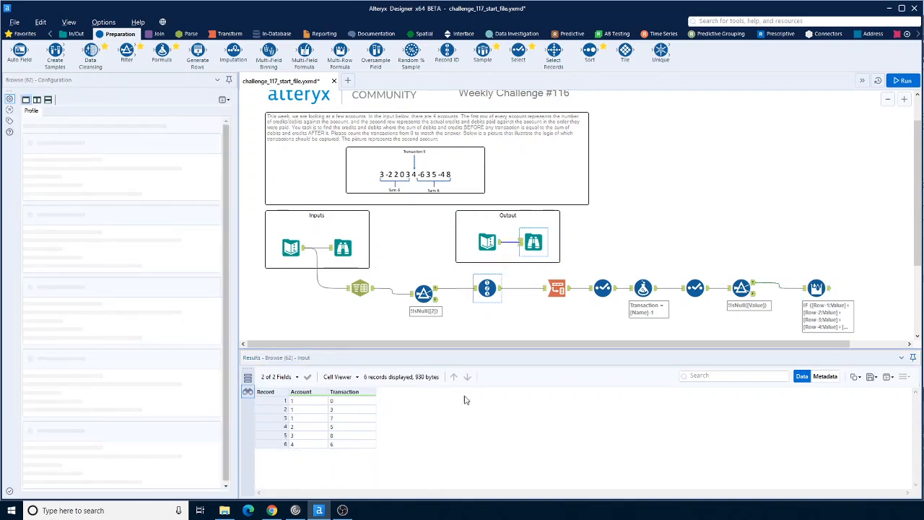
Add a Filter after the Multi-Row Formula with the basic condition Midpoint Equals Yes.
left_click_drag(126, 50, 862, 287)
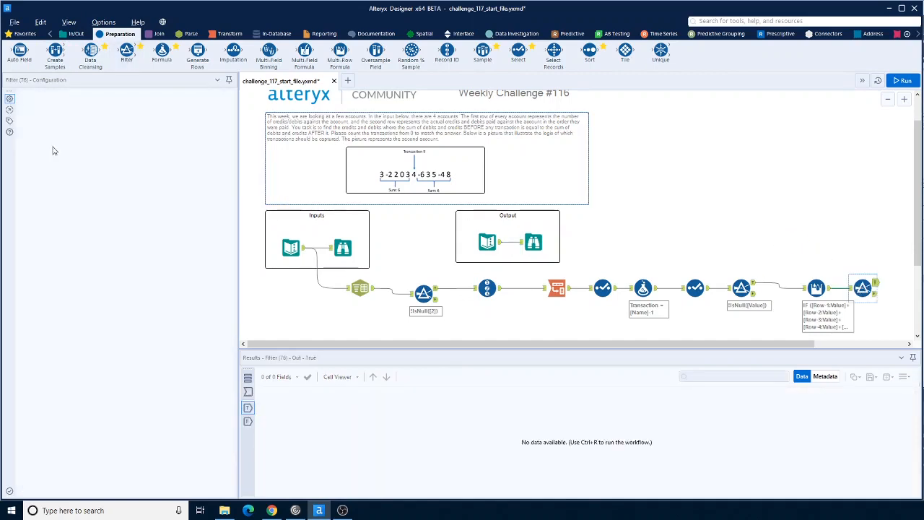
left_click(63, 135)
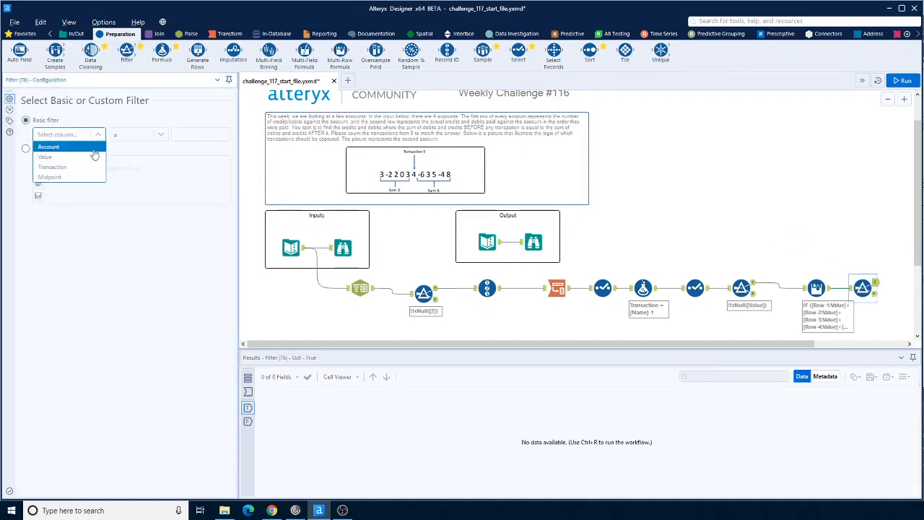
left_click(72, 181)
left_click(185, 134)
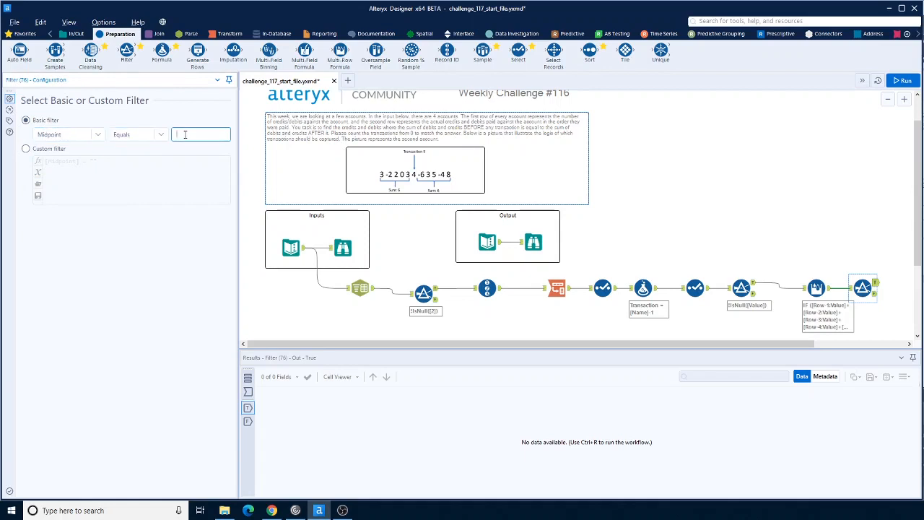
type("Yes")
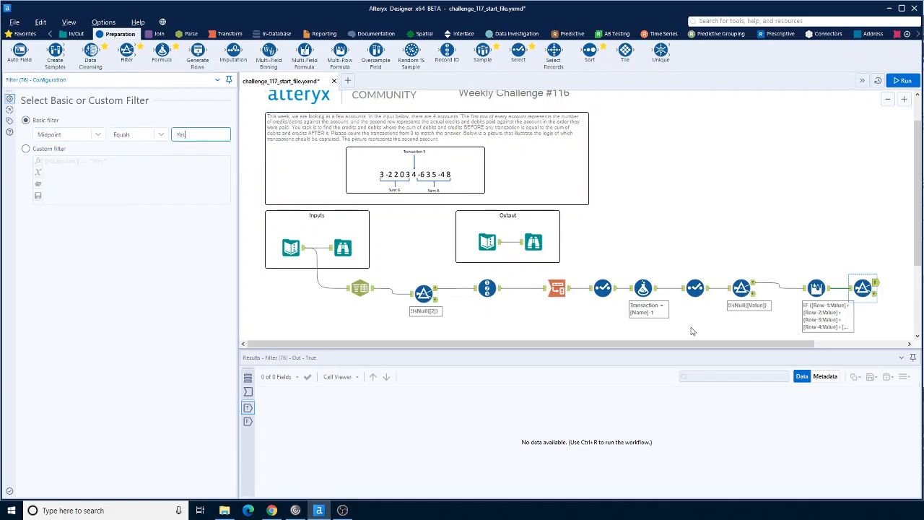
Connect a Select tool to the new Filter's True output and exclude the Midpoint and Value fields.
left_click_drag(760, 345, 850, 346)
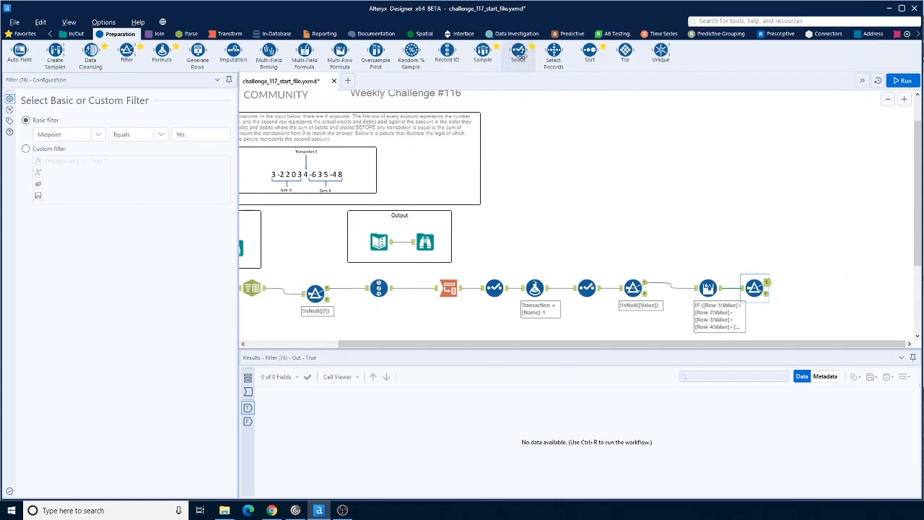
left_click_drag(519, 52, 807, 278)
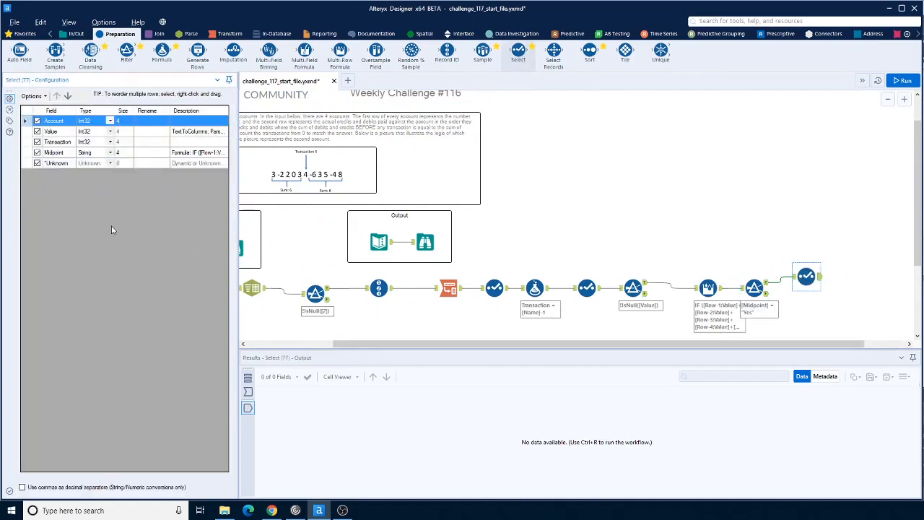
left_click(37, 153)
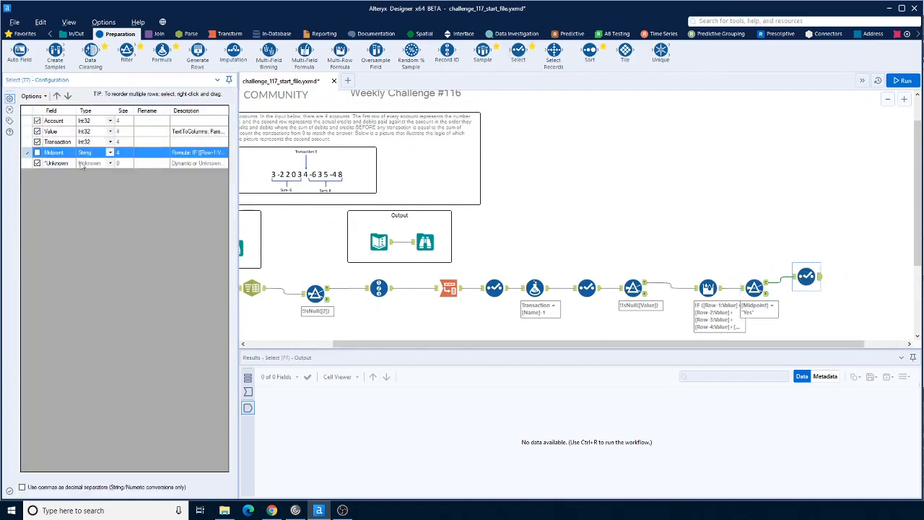
left_click(38, 132)
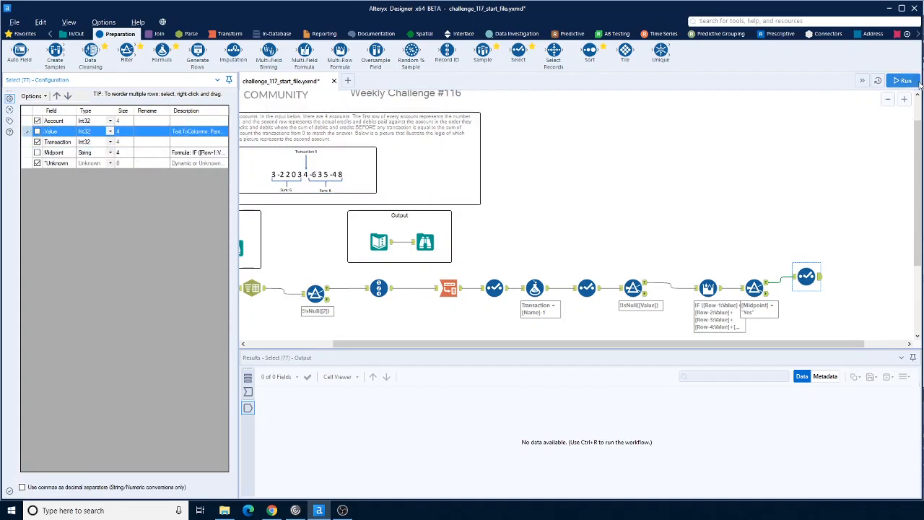
Attach a Browse tool to the final Select tool and run the workflow.
left_click(76, 34)
left_click_drag(19, 51, 814, 282)
left_click(904, 80)
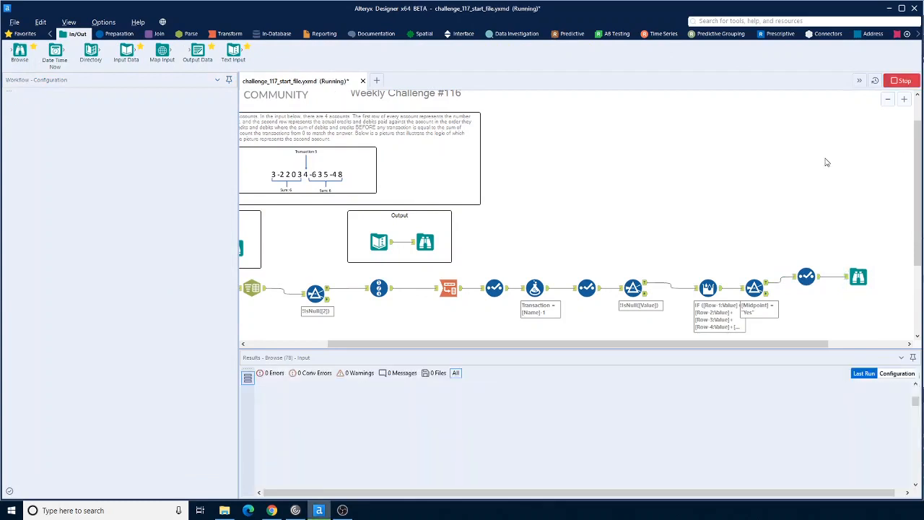
Compare the records in the new Browse tool with those in the expected Output's Browse tool.
left_click(859, 278)
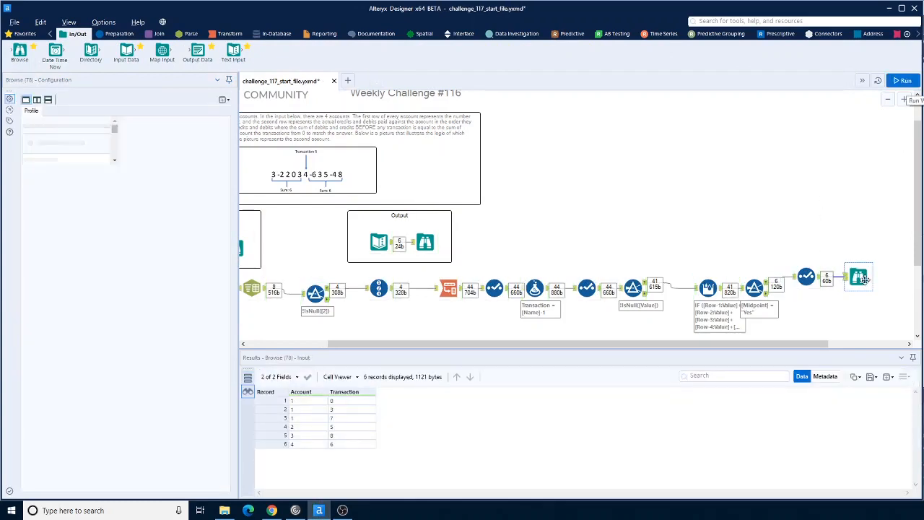
left_click(425, 242)
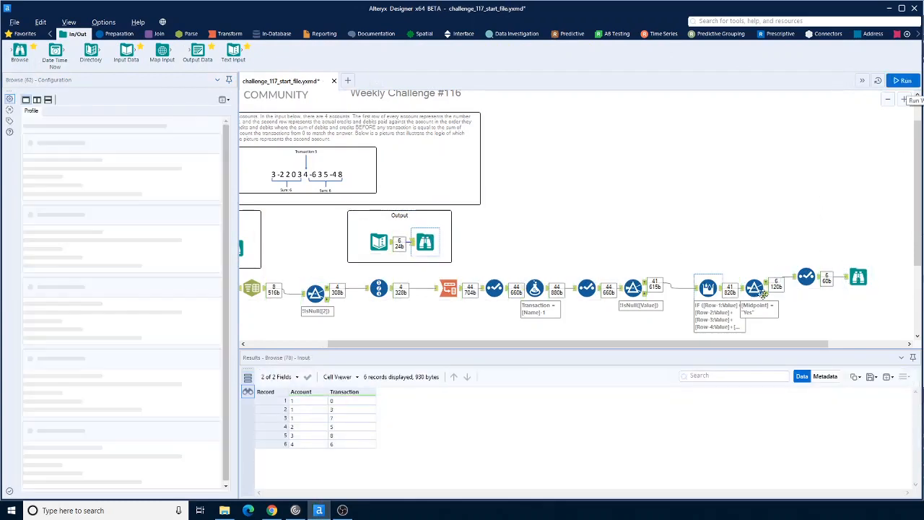
left_click(846, 280)
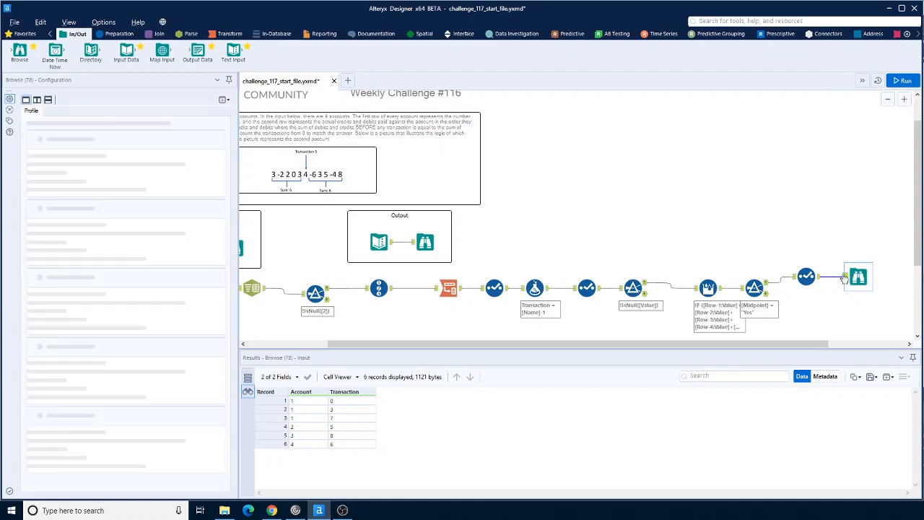
left_click(425, 241)
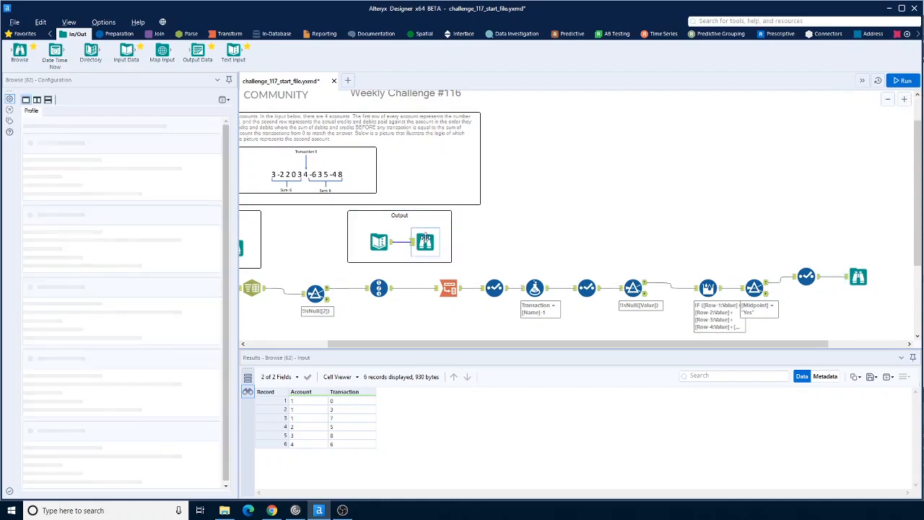